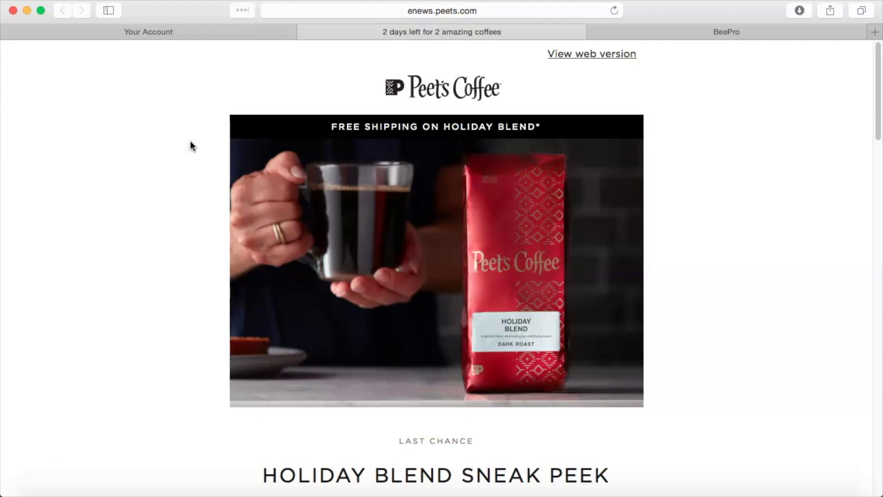
- Review the Peet's Coffee Holiday Blend email in Safari, then switch to BEE Pro's New template page
{"action": "scroll", "coordinate": [192, 145], "scroll_direction": "down", "scroll_amount": 5}
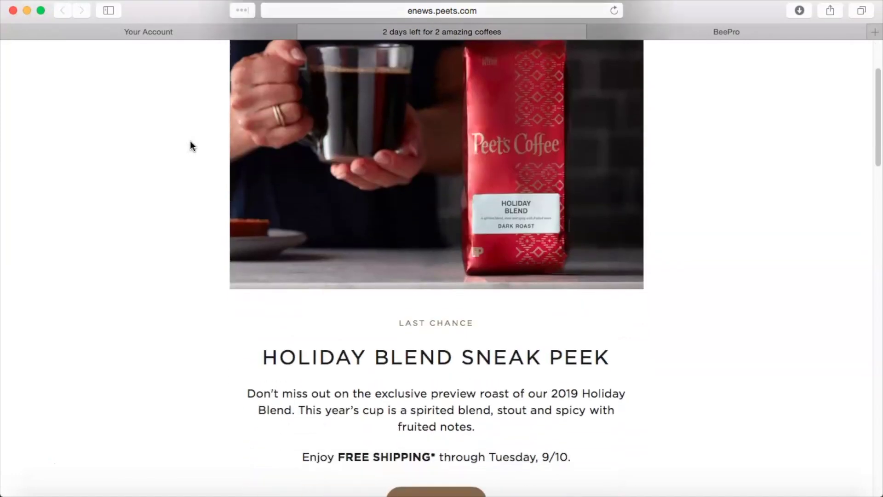
{"action": "scroll", "coordinate": [191, 145], "scroll_direction": "down", "scroll_amount": 3}
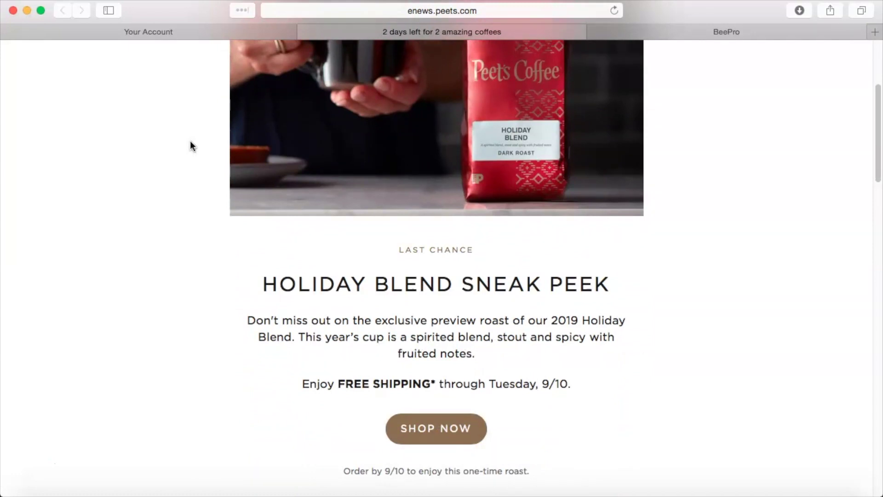
{"action": "scroll", "coordinate": [190, 140], "scroll_direction": "up", "scroll_amount": 8}
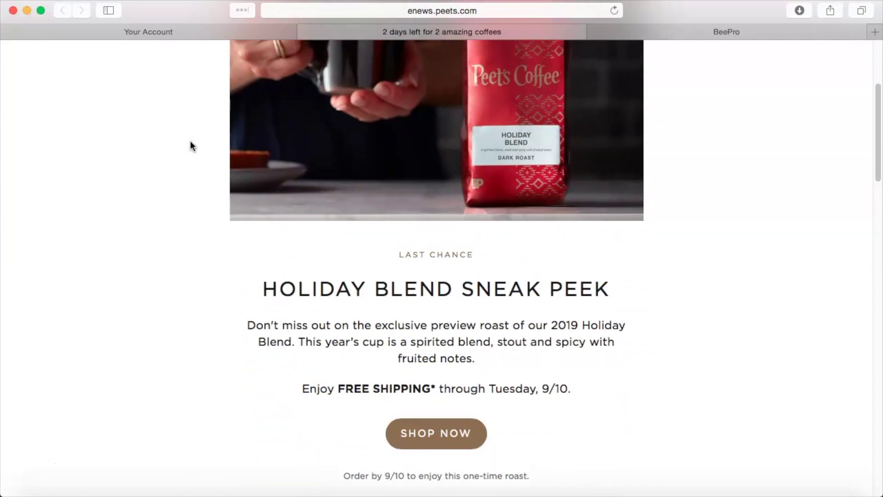
{"action": "left_click", "coordinate": [688, 33]}
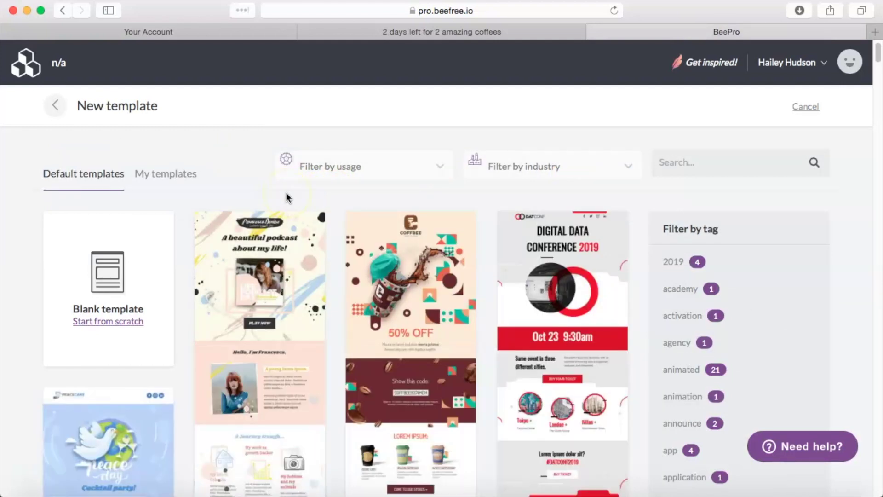
- Start a new template from the Blank design
{"action": "left_click", "coordinate": [115, 270]}
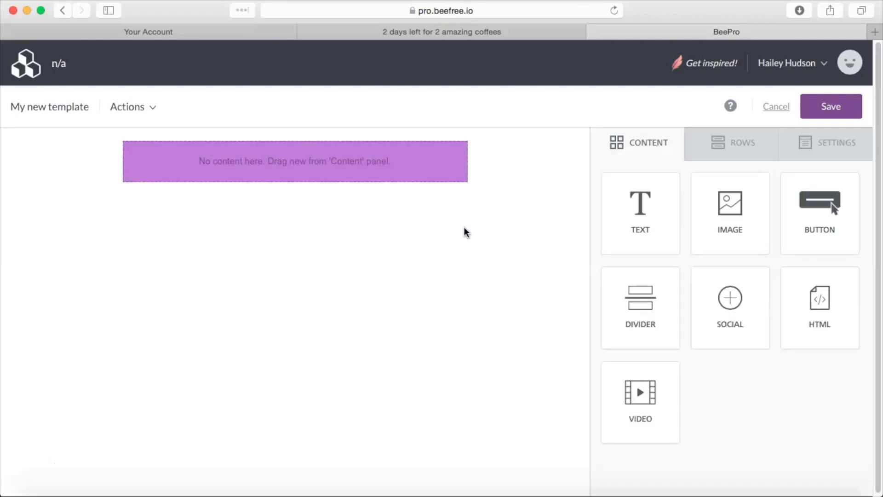
- Add single-column rows from the Empty row category until seven empty rows stack on the canvas
{"action": "left_click", "coordinate": [711, 144]}
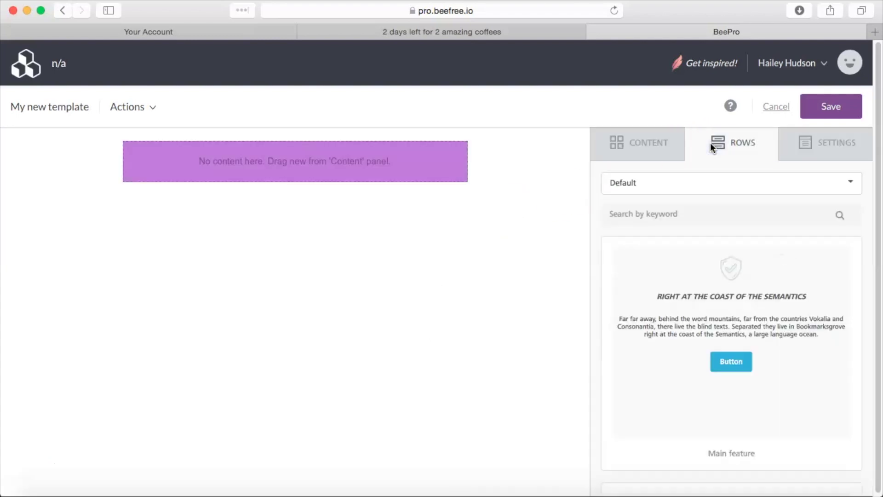
{"action": "left_click", "coordinate": [711, 188]}
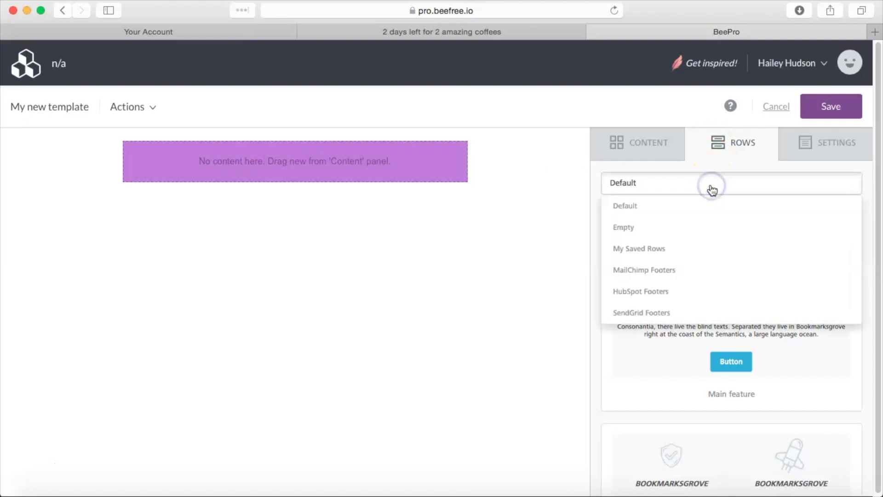
{"action": "left_click", "coordinate": [704, 230]}
{"action": "left_click_drag", "start_coordinate": [695, 235], "coordinate": [198, 181]}
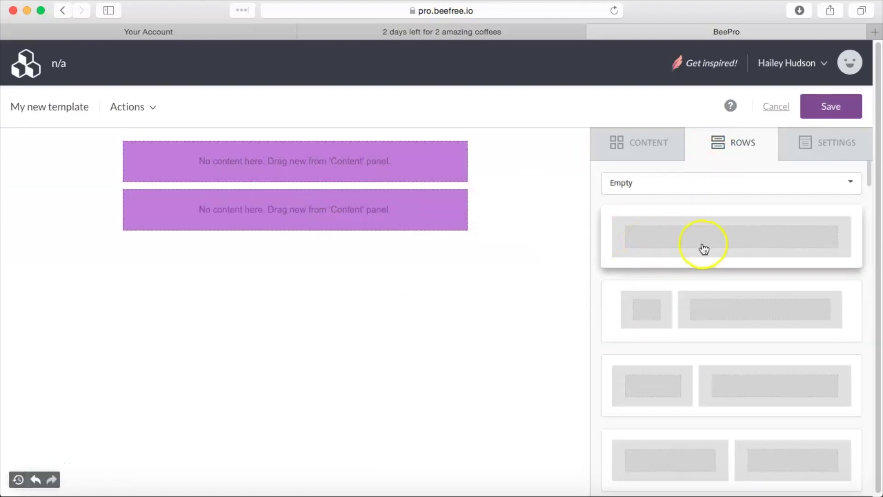
{"action": "left_click_drag", "start_coordinate": [704, 249], "coordinate": [183, 282]}
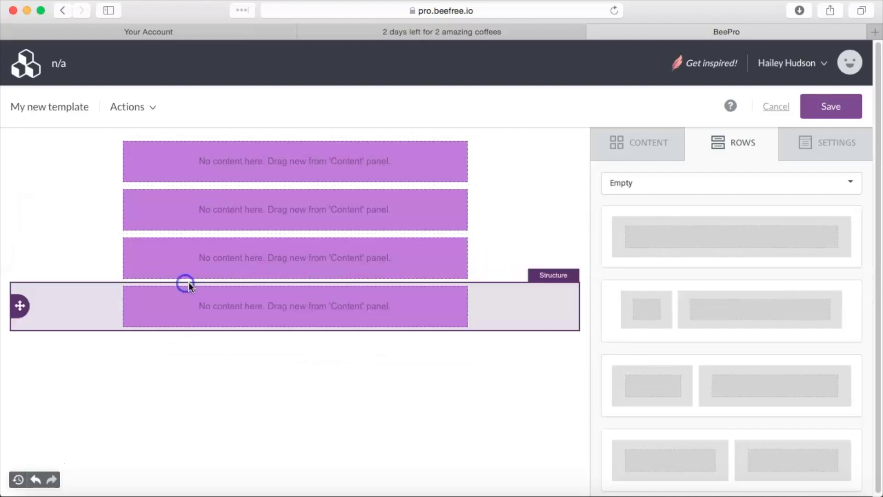
{"action": "left_click_drag", "start_coordinate": [714, 247], "coordinate": [188, 329]}
{"action": "left_click_drag", "start_coordinate": [727, 237], "coordinate": [213, 377]}
{"action": "left_click_drag", "start_coordinate": [721, 246], "coordinate": [186, 437]}
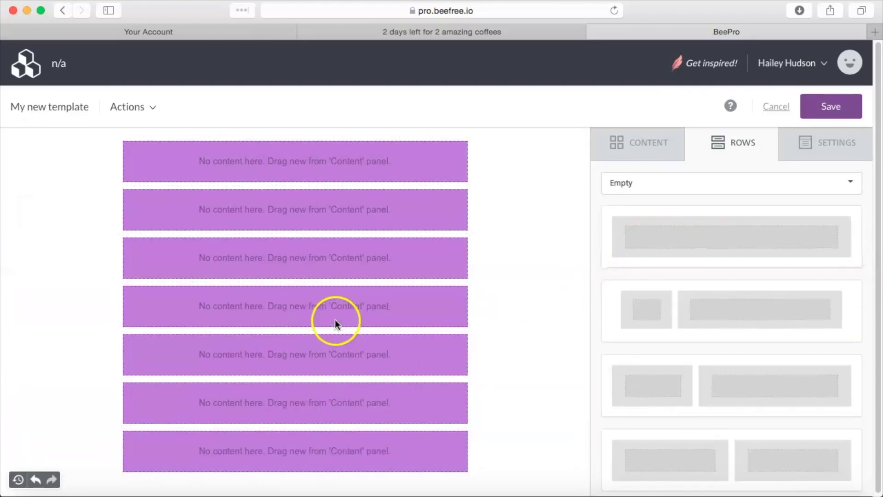
{"action": "left_click", "coordinate": [644, 161]}
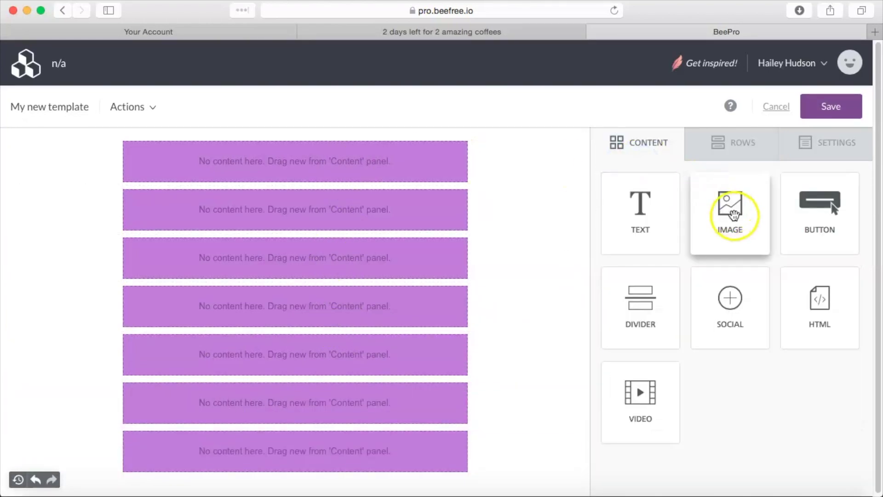
- Place an image block in the top row holding peets-header.png
{"action": "left_click_drag", "start_coordinate": [735, 212], "coordinate": [244, 152]}
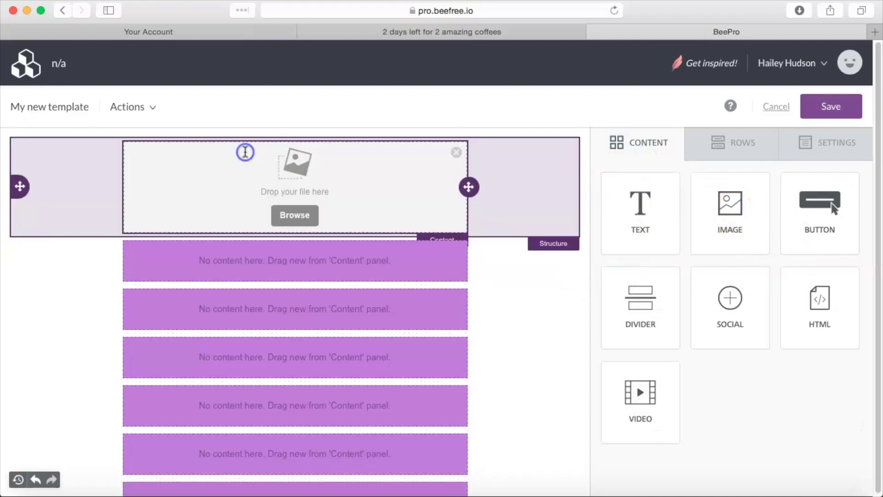
{"action": "left_click", "coordinate": [304, 216]}
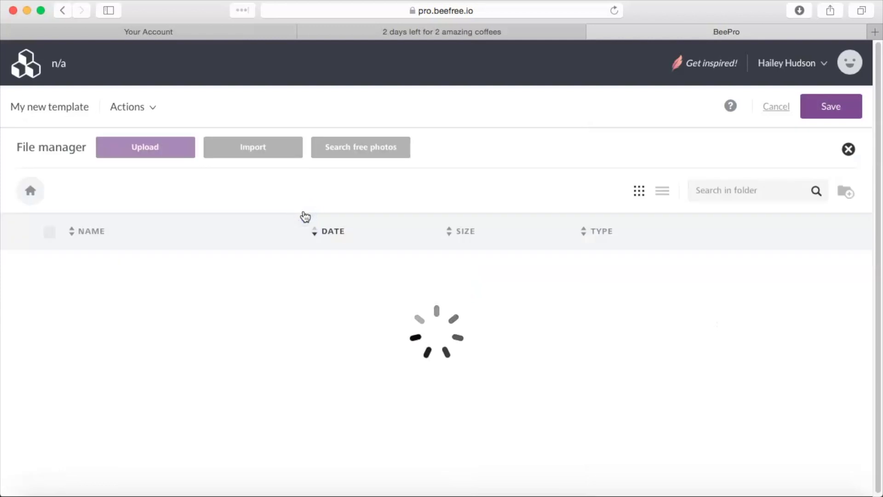
{"action": "left_click", "coordinate": [399, 213]}
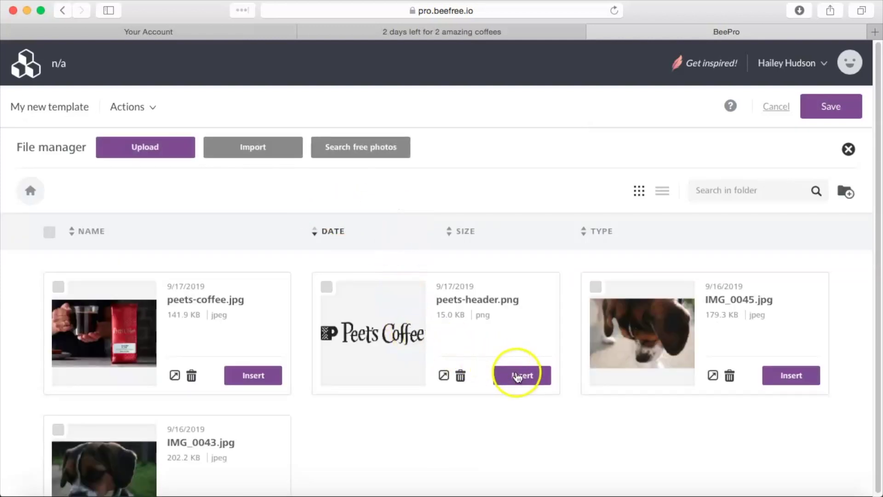
{"action": "left_click", "coordinate": [518, 376]}
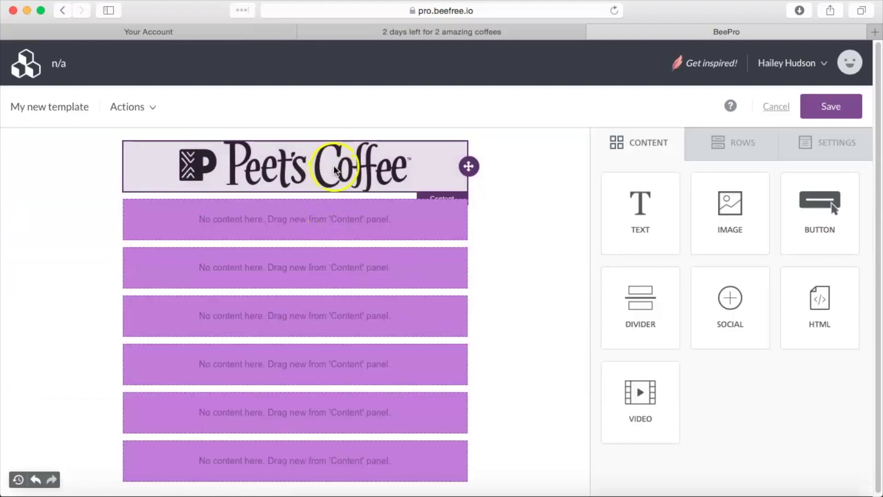
- Turn off Auto width and shrink the Peet's logo to 45% width
{"action": "left_click", "coordinate": [334, 170]}
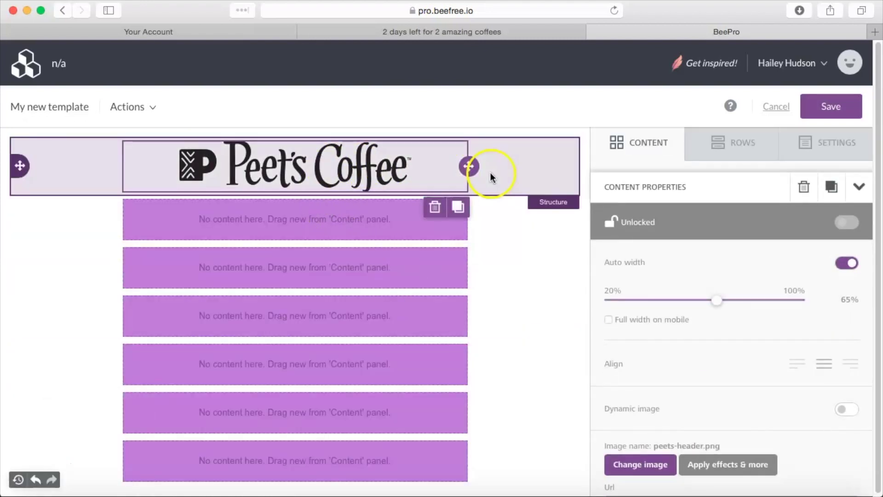
{"action": "left_click", "coordinate": [821, 265]}
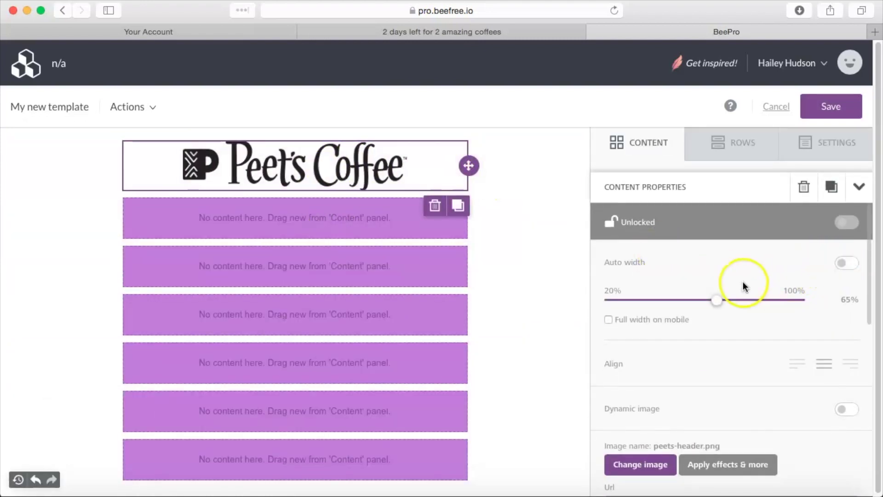
{"action": "left_click", "coordinate": [718, 300]}
{"action": "left_click_drag", "start_coordinate": [719, 300], "coordinate": [671, 303]}
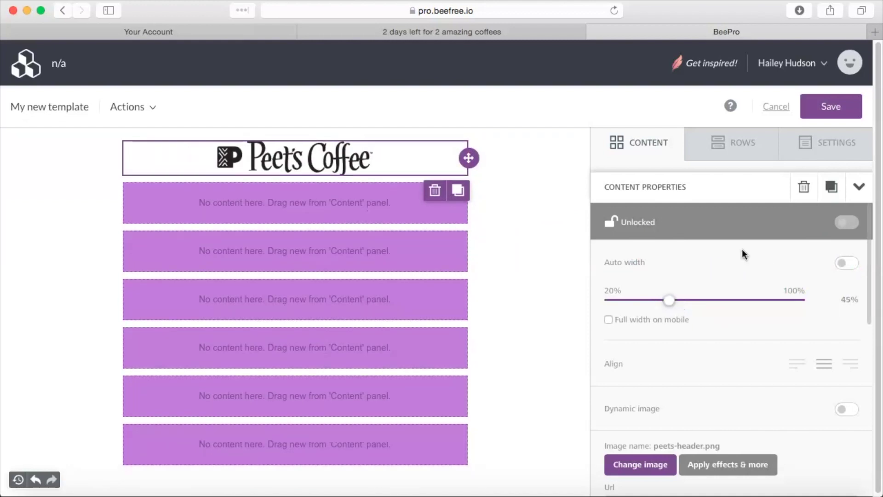
{"action": "left_click", "coordinate": [859, 187]}
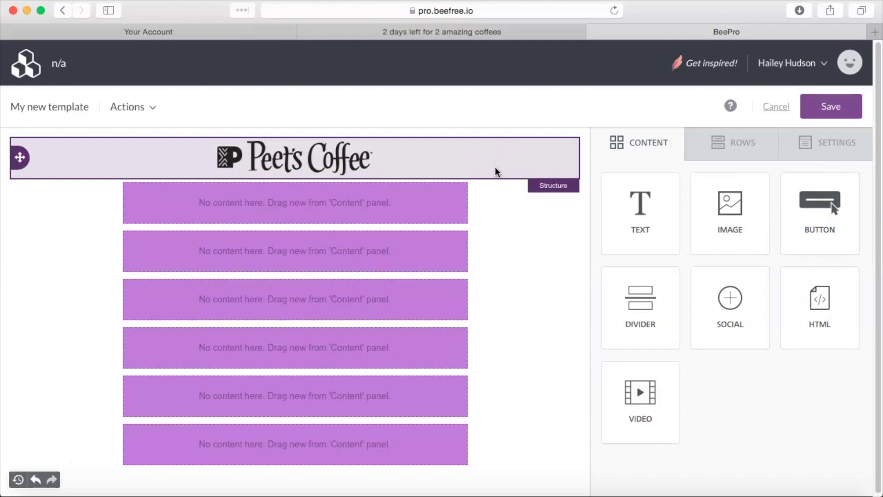
{"action": "left_click", "coordinate": [495, 168]}
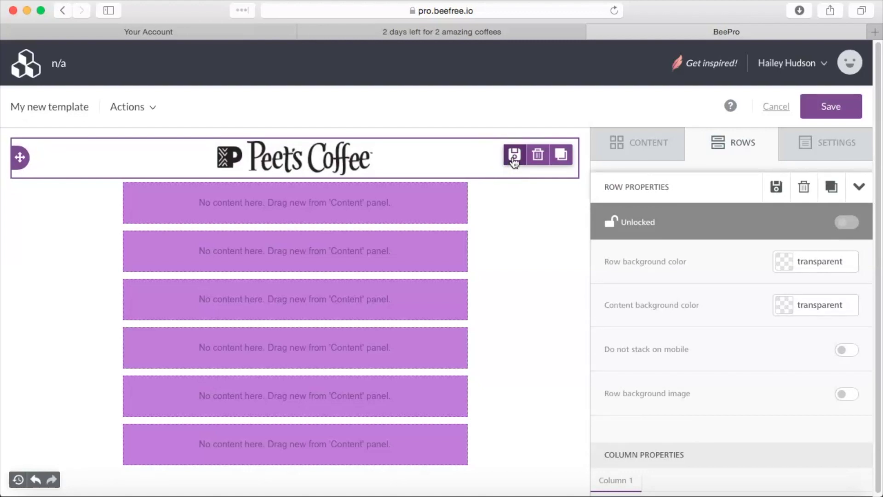
- Save the logo row as a reusable row named 'Peet's Coffee Header'
{"action": "left_click", "coordinate": [515, 159]}
{"action": "left_click", "coordinate": [361, 240]}
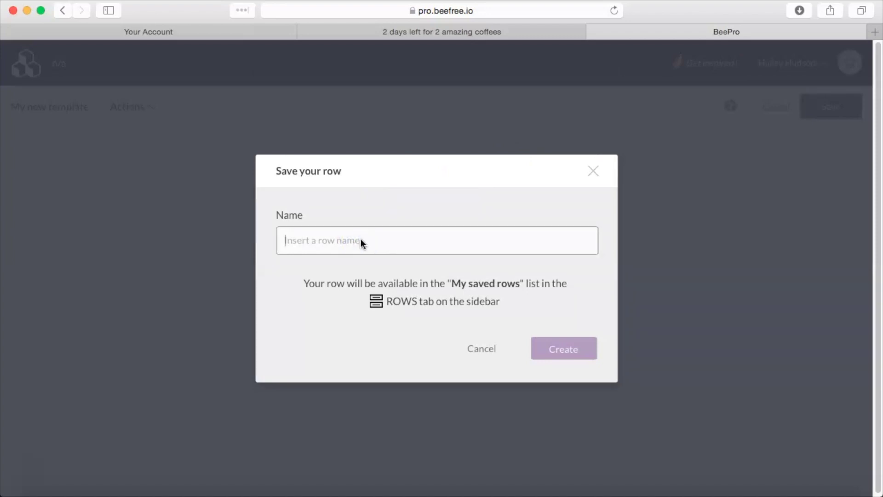
{"action": "type", "text": "Peet's Coffee Header"}
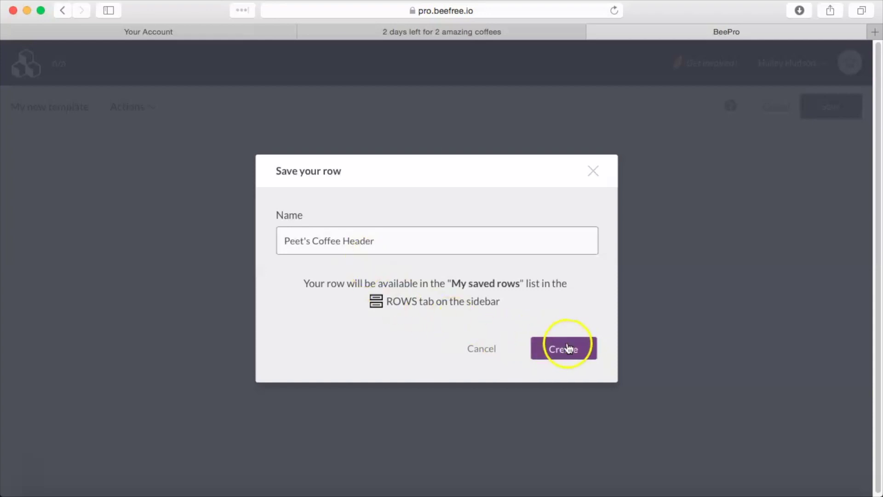
{"action": "left_click", "coordinate": [562, 348]}
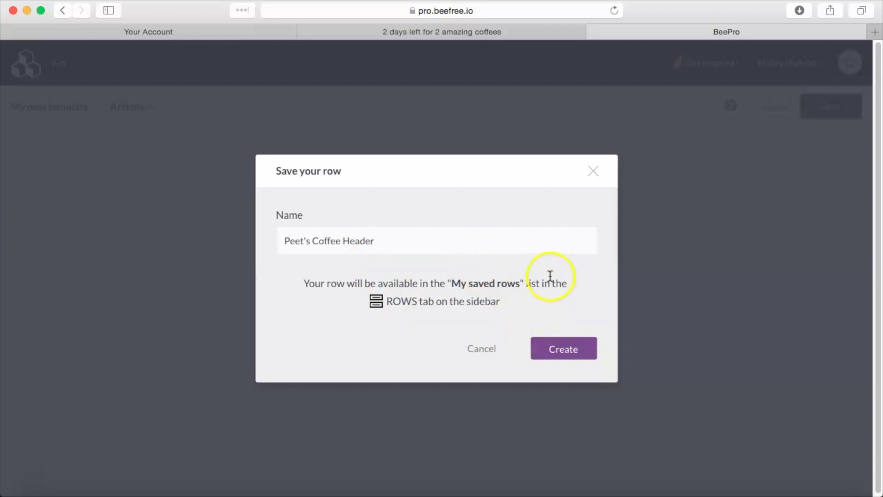
{"action": "left_click", "coordinate": [558, 348]}
- Check My Saved Rows for the header, then drop an image block into the second row
{"action": "left_click", "coordinate": [737, 151]}
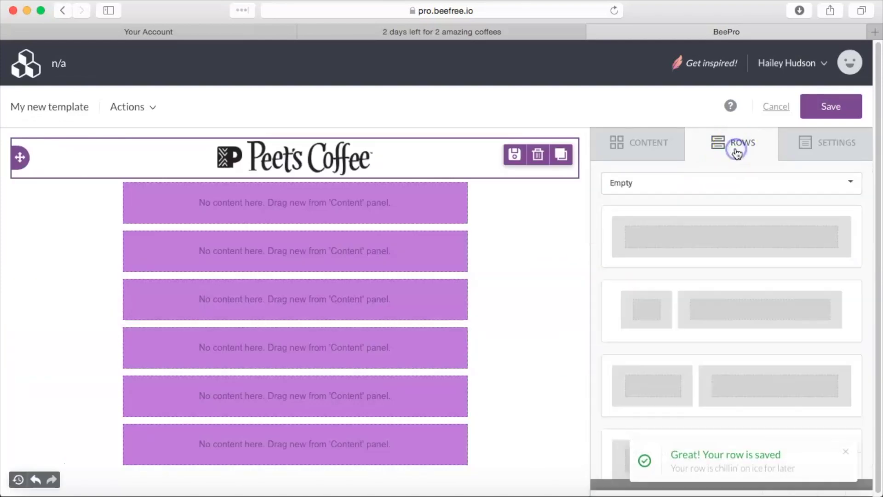
{"action": "left_click", "coordinate": [729, 183]}
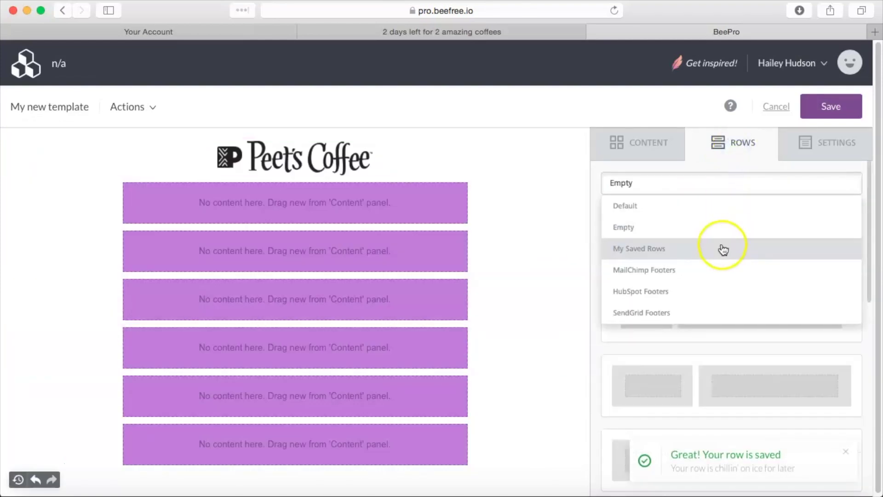
{"action": "left_click", "coordinate": [723, 249]}
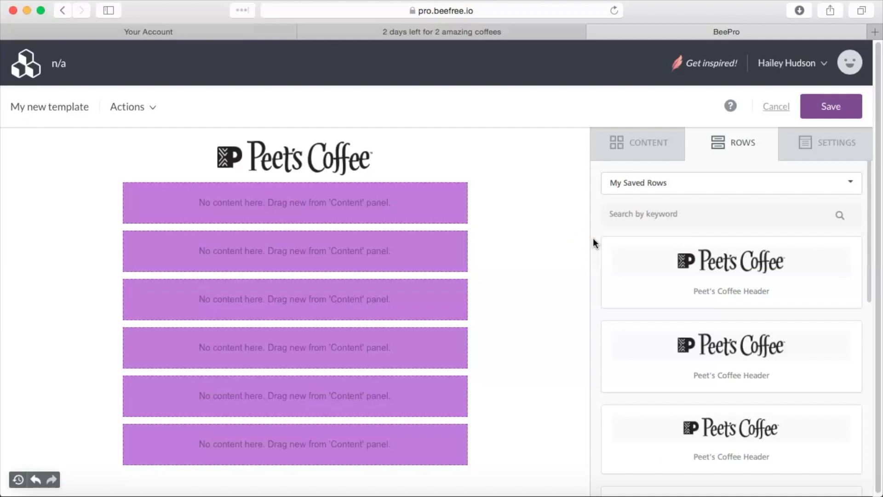
{"action": "left_click", "coordinate": [631, 163]}
{"action": "left_click_drag", "start_coordinate": [721, 222], "coordinate": [249, 190]}
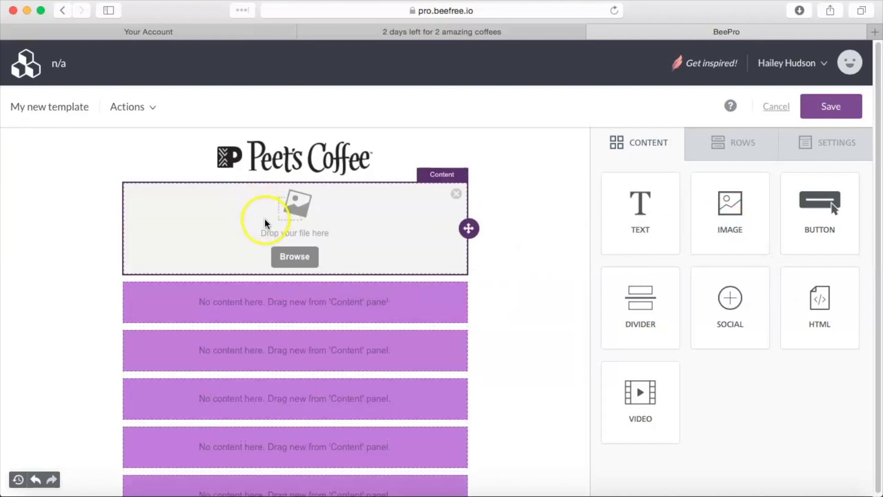
- Insert peets-coffee.jpg into the second row and add a text block beneath it
{"action": "left_click", "coordinate": [293, 256]}
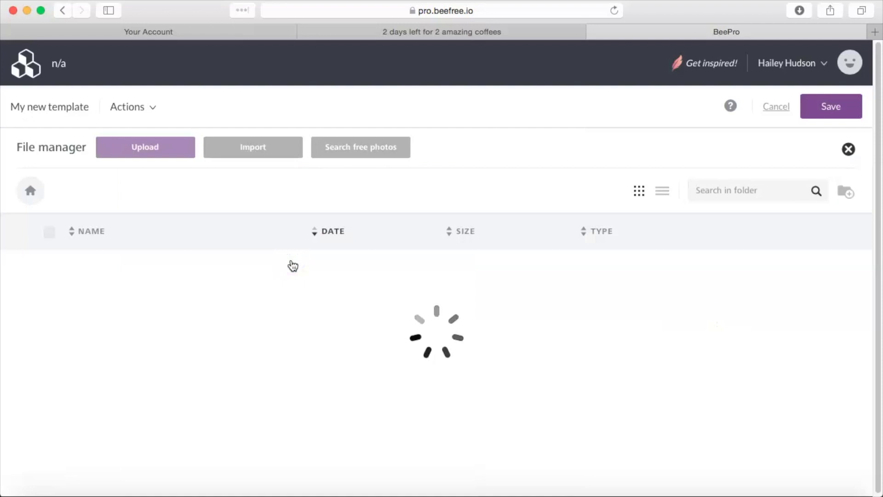
{"action": "left_click", "coordinate": [250, 374]}
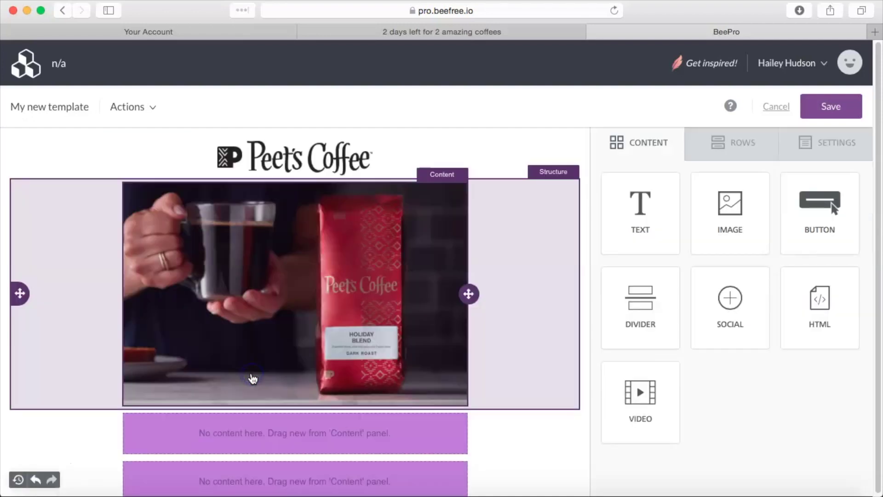
{"action": "left_click", "coordinate": [376, 273]}
{"action": "left_click", "coordinate": [490, 212]}
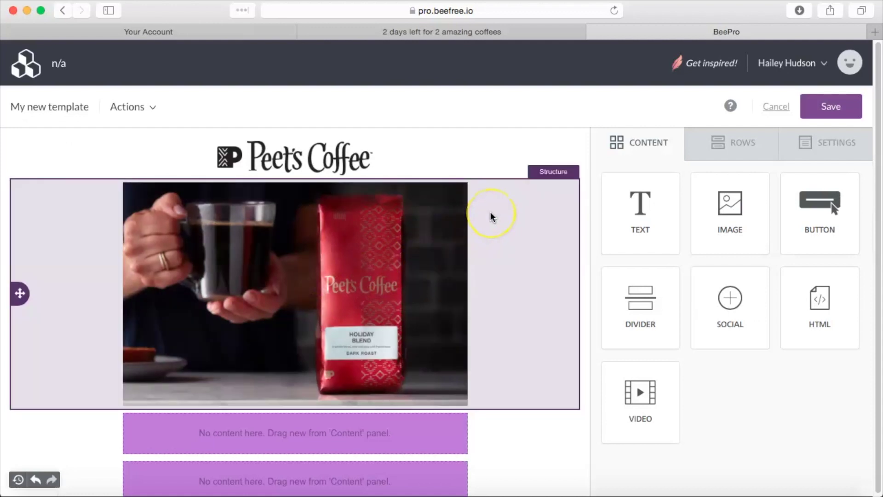
{"action": "scroll", "coordinate": [490, 213], "scroll_direction": "down", "scroll_amount": 4}
{"action": "left_click", "coordinate": [336, 266]}
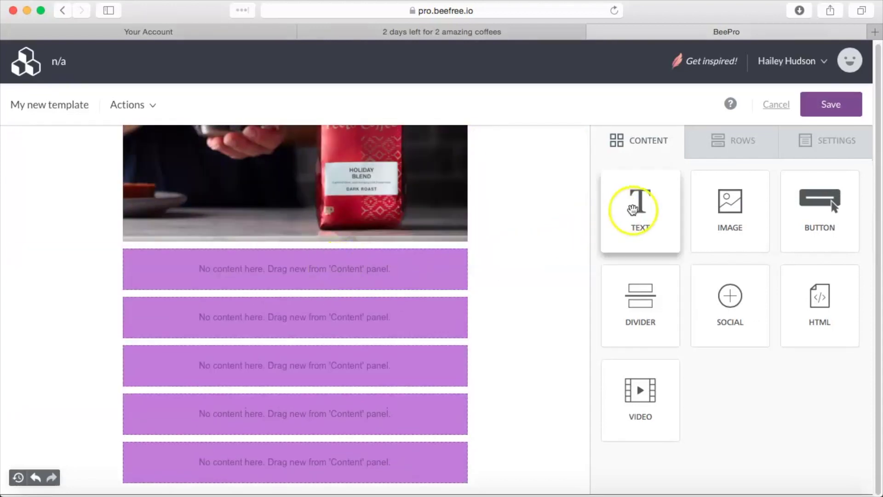
{"action": "left_click_drag", "start_coordinate": [637, 207], "coordinate": [203, 266]}
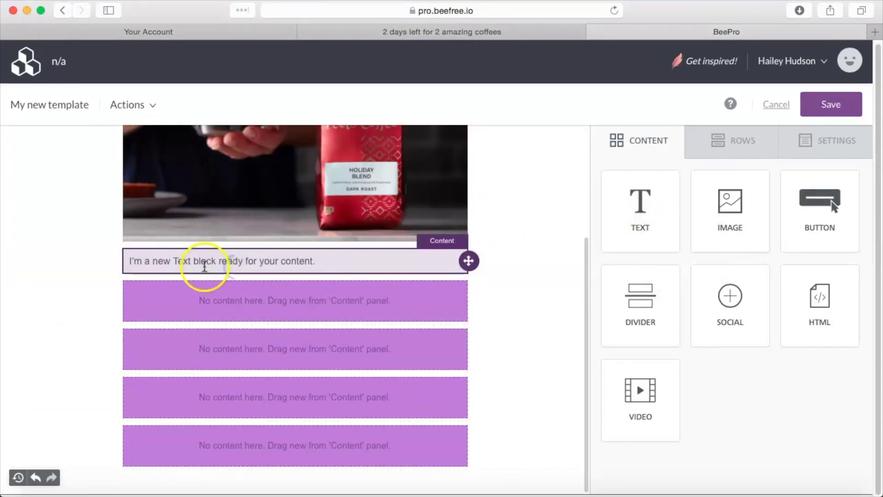
- Replace the placeholder with a centred 12px 'LAST CHANCE' in brown #9A6F51
{"action": "left_click", "coordinate": [310, 261]}
{"action": "left_click_drag", "start_coordinate": [313, 261], "coordinate": [131, 264]}
{"action": "type", "text": "LAST CHANCE"}
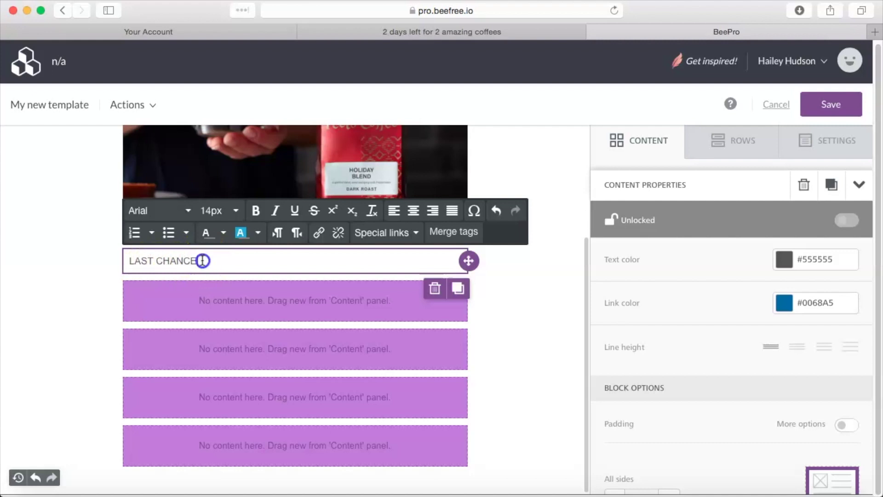
{"action": "left_click_drag", "start_coordinate": [201, 260], "coordinate": [115, 262]}
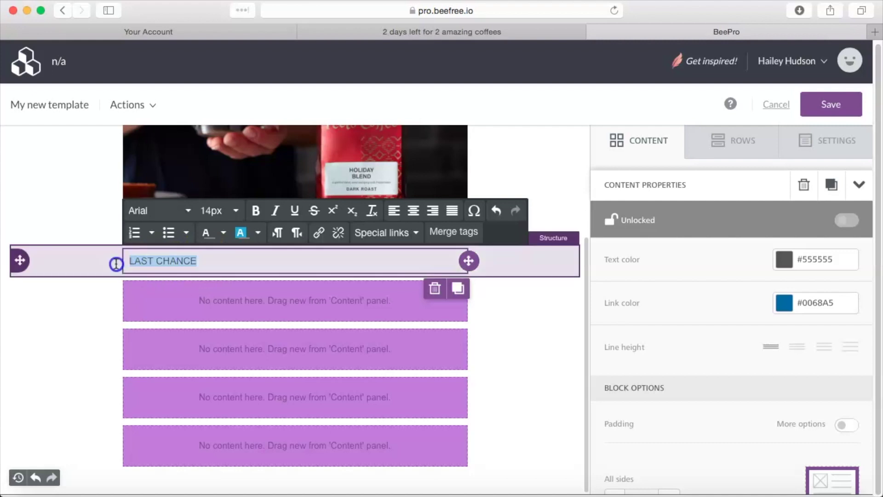
{"action": "left_click", "coordinate": [414, 213]}
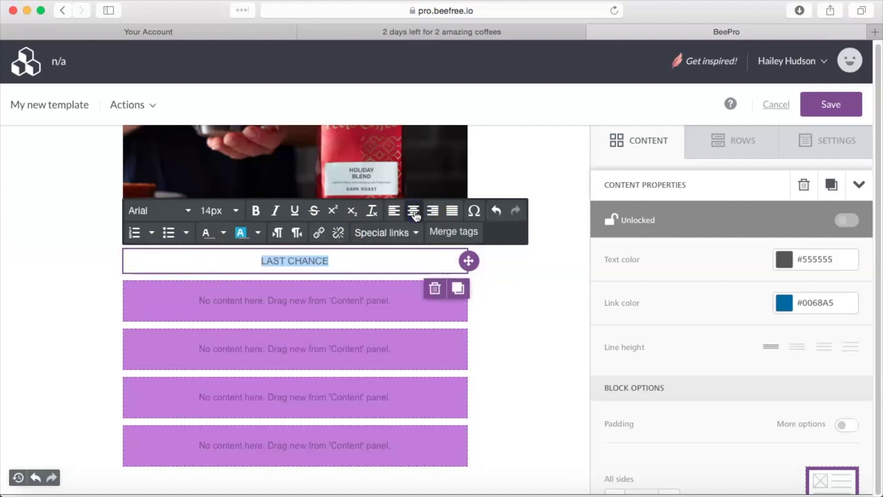
{"action": "left_click", "coordinate": [208, 206]}
{"action": "left_click", "coordinate": [227, 306]}
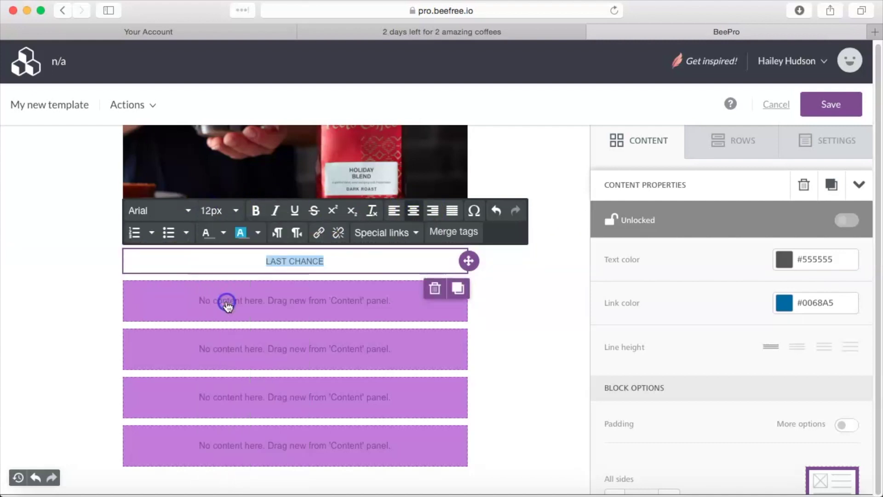
{"action": "left_click", "coordinate": [784, 261]}
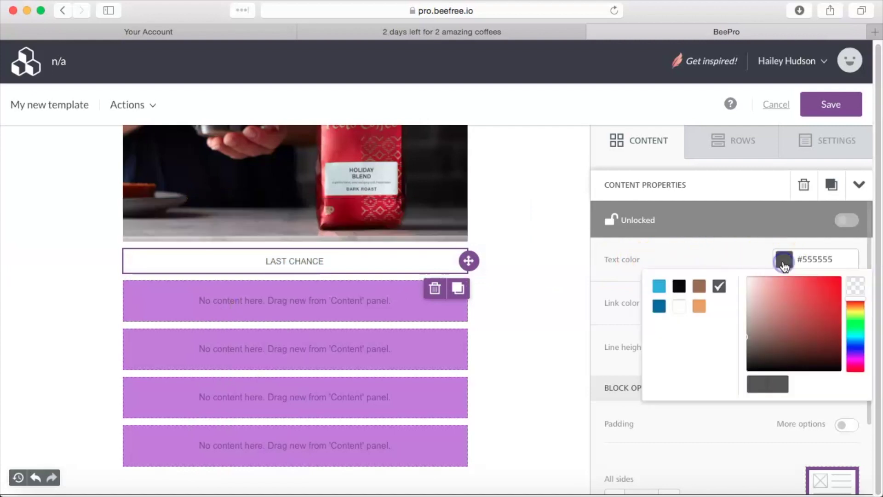
{"action": "left_click", "coordinate": [699, 287]}
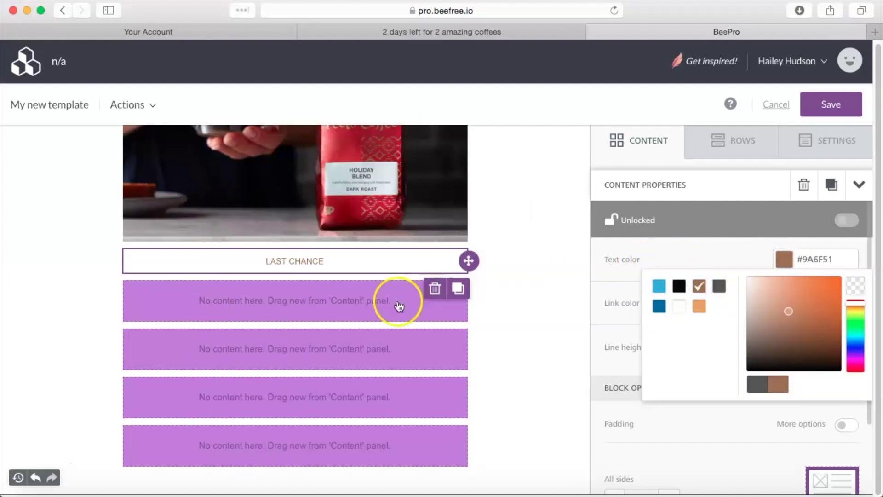
{"action": "left_click", "coordinate": [302, 305]}
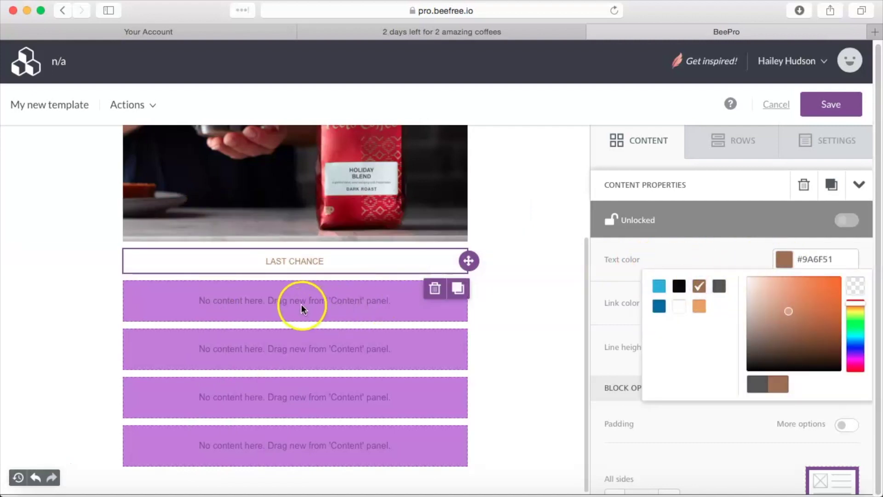
- Add a centred 22px Verdana 'HOLIDAY BLEND SNEAK PEEK' heading in #0B0606 below it
{"action": "left_click", "coordinate": [633, 150]}
{"action": "left_click_drag", "start_coordinate": [639, 207], "coordinate": [232, 295]}
{"action": "left_click", "coordinate": [323, 294]}
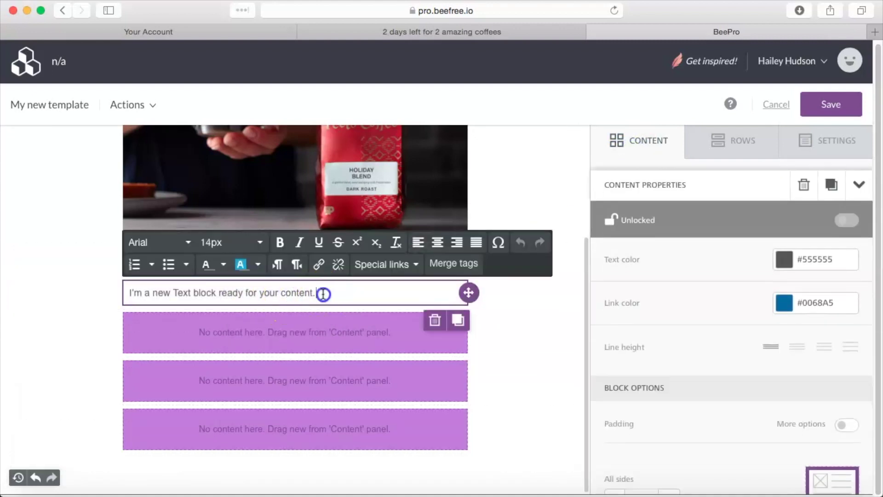
{"action": "left_click_drag", "start_coordinate": [323, 294], "coordinate": [127, 293]}
{"action": "type", "text": "HL"}
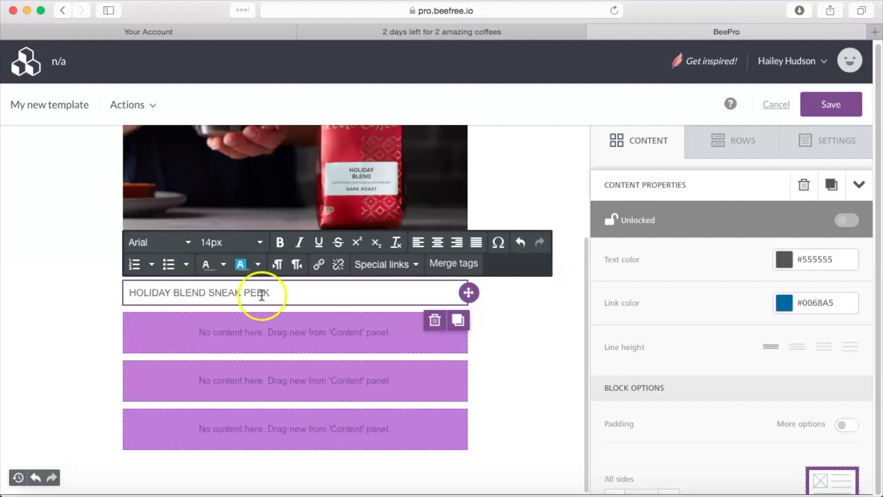
{"action": "left_click_drag", "start_coordinate": [270, 293], "coordinate": [133, 295]}
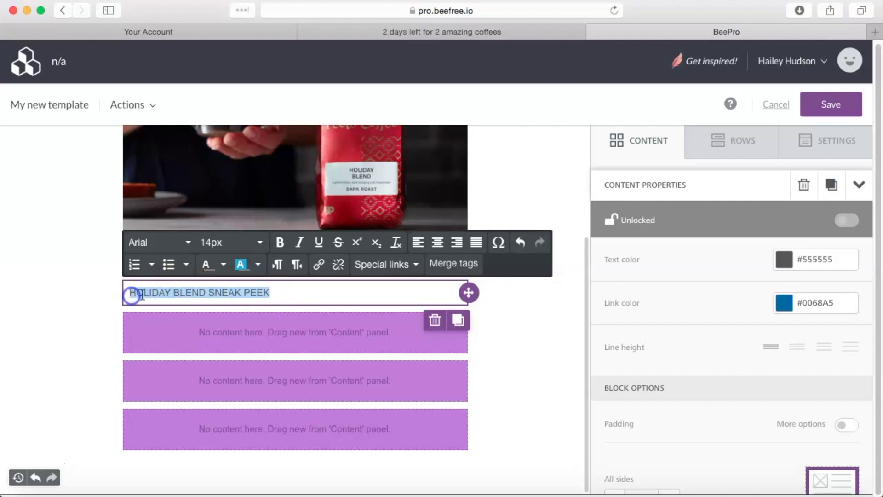
{"action": "left_click", "coordinate": [439, 243]}
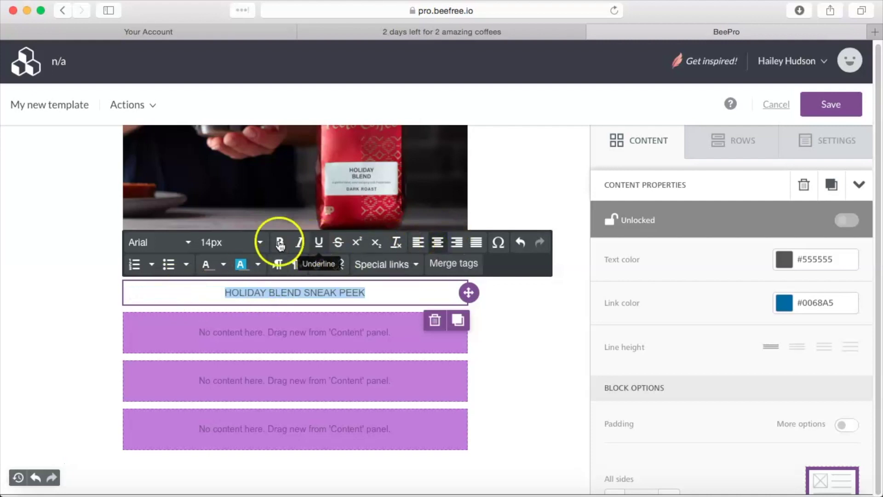
{"action": "left_click", "coordinate": [236, 243]}
{"action": "left_click", "coordinate": [230, 465]}
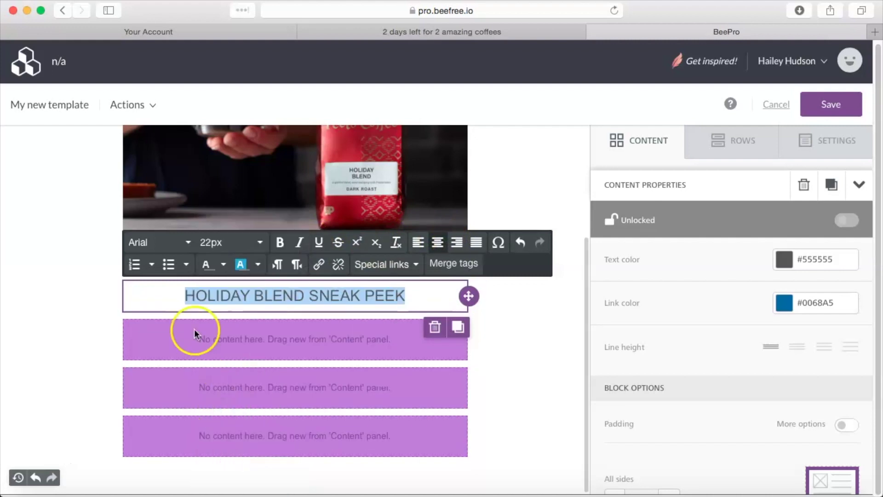
{"action": "left_click", "coordinate": [161, 243]}
{"action": "left_click", "coordinate": [161, 410]}
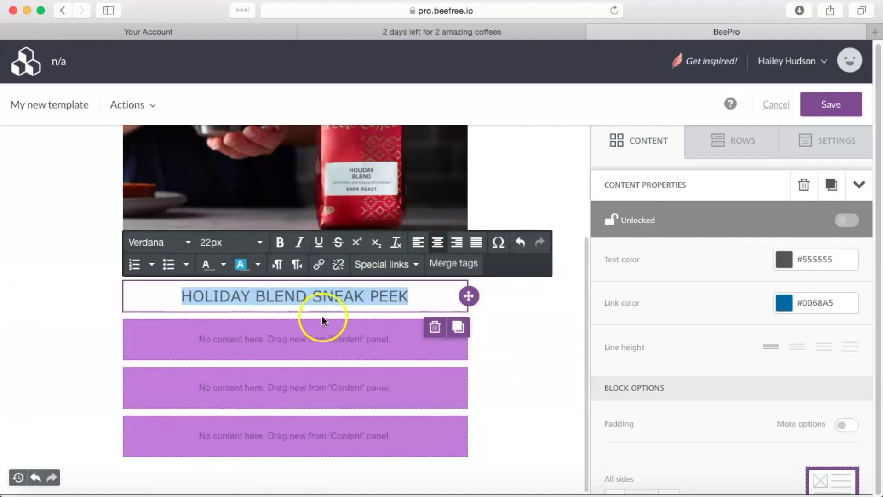
{"action": "left_click", "coordinate": [784, 259]}
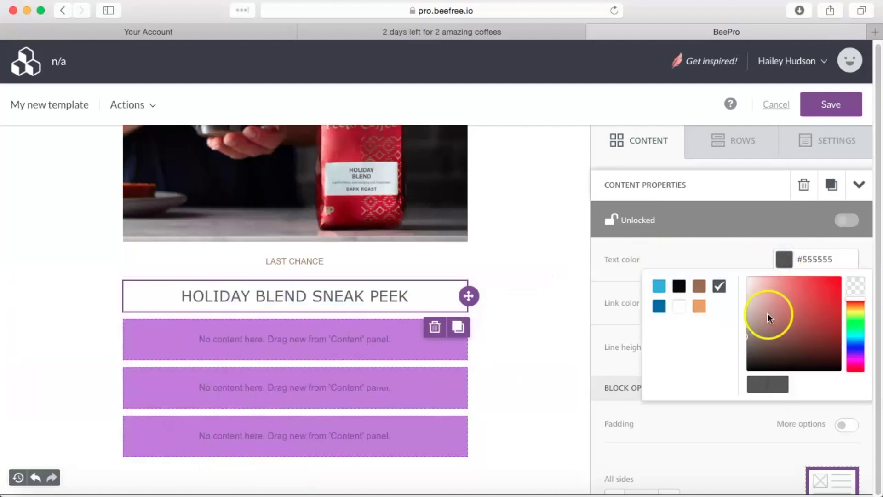
{"action": "left_click", "coordinate": [783, 363]}
{"action": "left_click", "coordinate": [330, 348]}
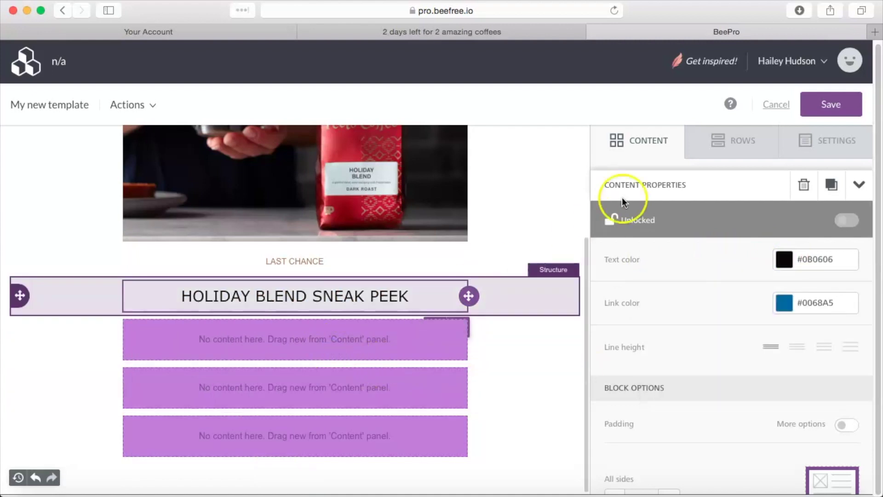
{"action": "left_click", "coordinate": [649, 141]}
- Add a text block under the heading with the pasted Holiday Blend paragraph and a blank line
{"action": "left_click_drag", "start_coordinate": [641, 207], "coordinate": [239, 331]}
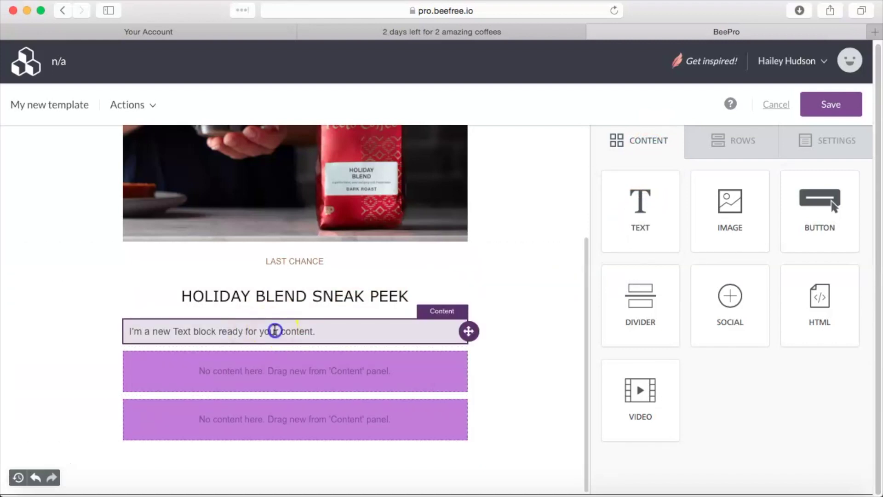
{"action": "left_click_drag", "start_coordinate": [312, 331], "coordinate": [109, 329]}
{"action": "key", "text": "BackSpace"}
{"action": "type", "text": "Don't miss out on the exclusive preview roast of our 2019 Holiday Blend. This year's cup is a spirited blend, stout and spicy with fruited notes. Enjoy FREE SHIPPING* through Tuesday, 9/10."}
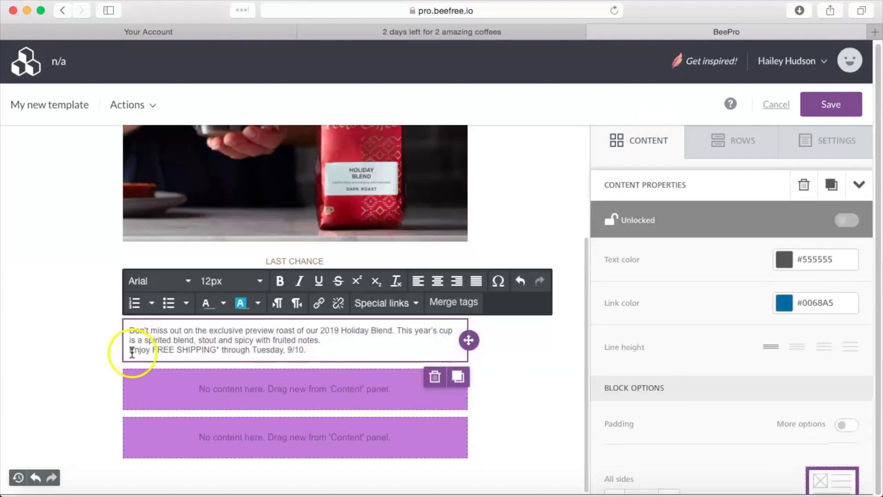
{"action": "left_click", "coordinate": [322, 340]}
{"action": "key", "text": "Return"}
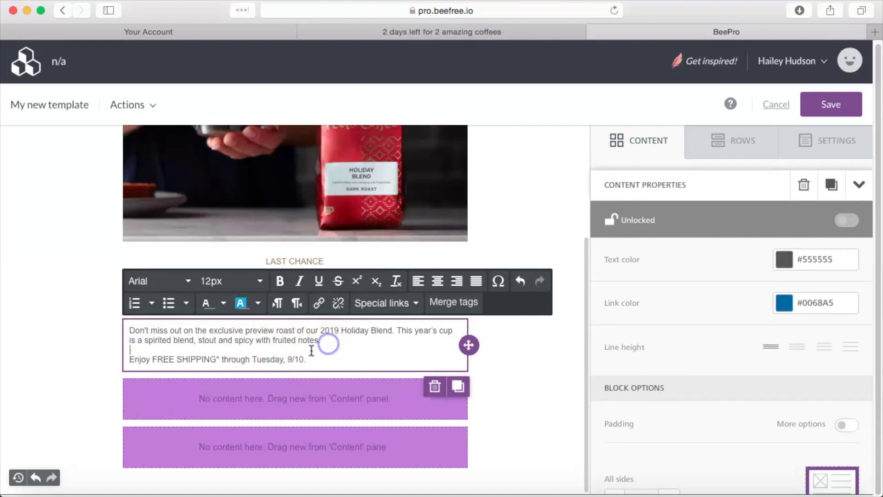
- Format the whole paragraph centred, 14px Trebuchet MS, colour #0B0505
{"action": "left_click_drag", "start_coordinate": [311, 359], "coordinate": [134, 331]}
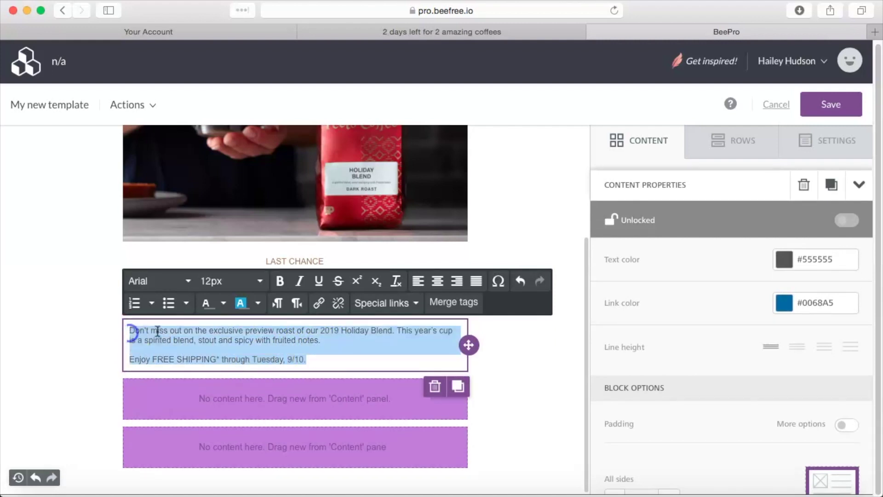
{"action": "left_click", "coordinate": [437, 281]}
{"action": "left_click", "coordinate": [228, 281]}
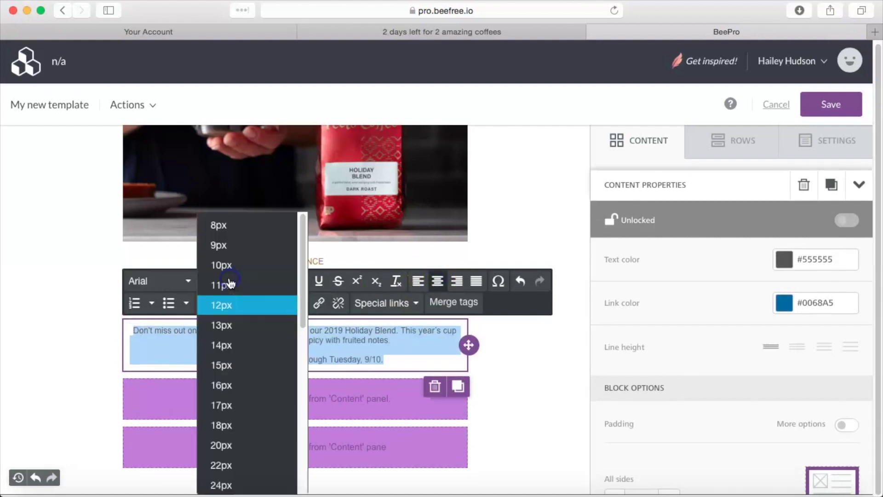
{"action": "left_click", "coordinate": [230, 344]}
{"action": "left_click", "coordinate": [147, 281]}
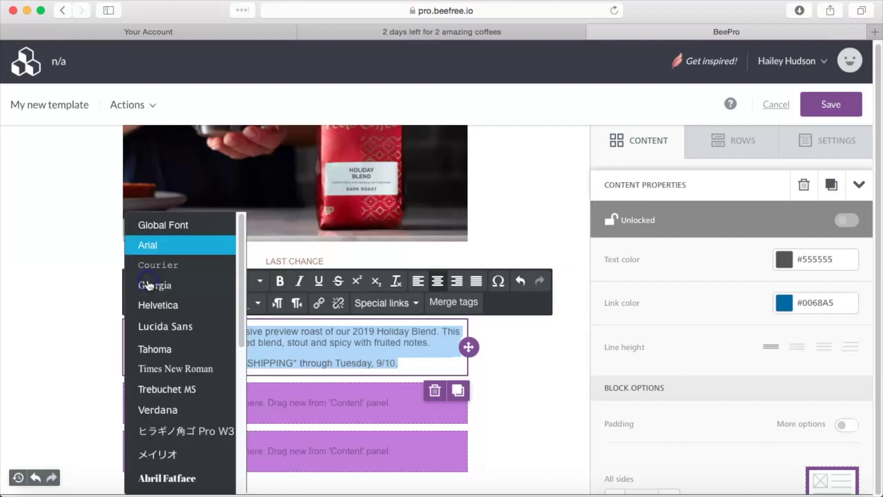
{"action": "left_click", "coordinate": [153, 390]}
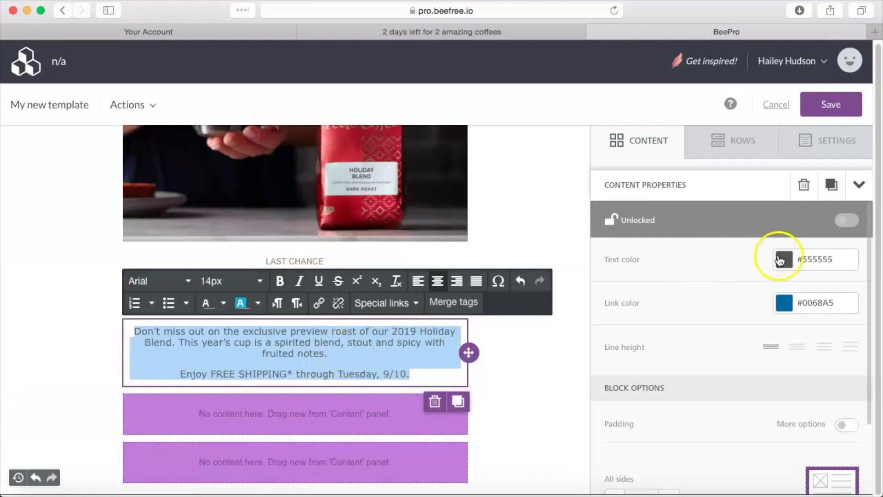
{"action": "left_click", "coordinate": [785, 261]}
{"action": "left_click", "coordinate": [797, 367]}
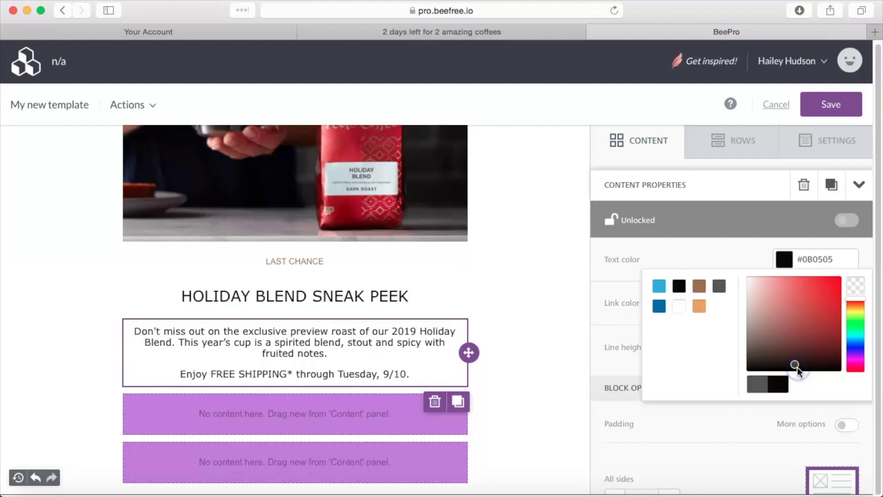
- Add a button below the paragraph and relabel it 'SHOP NOW'
{"action": "left_click", "coordinate": [645, 152]}
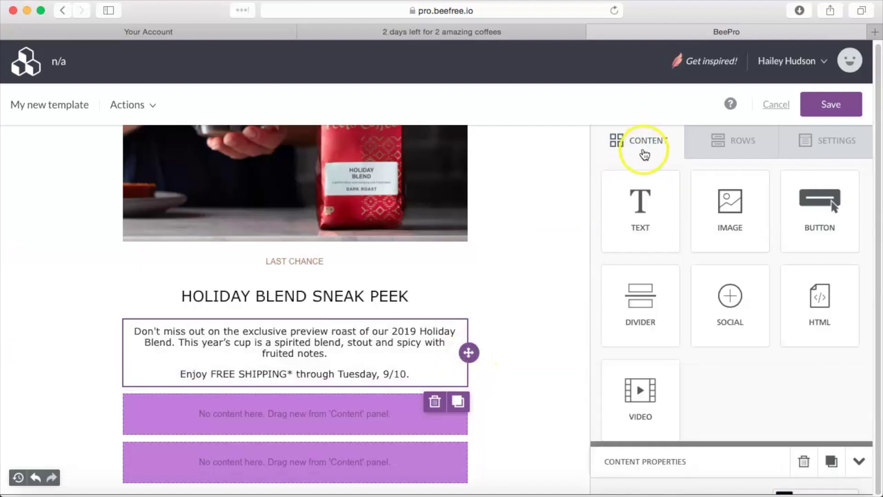
{"action": "left_click_drag", "start_coordinate": [829, 224], "coordinate": [240, 392]}
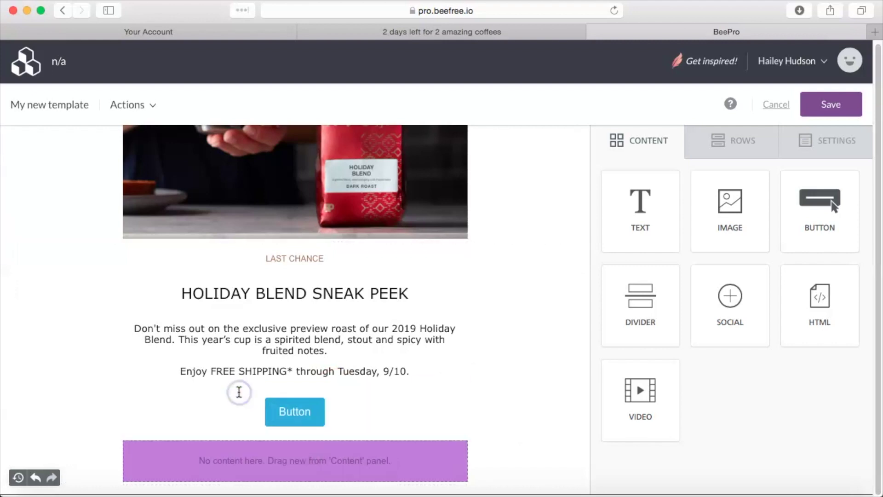
{"action": "left_click", "coordinate": [275, 416]}
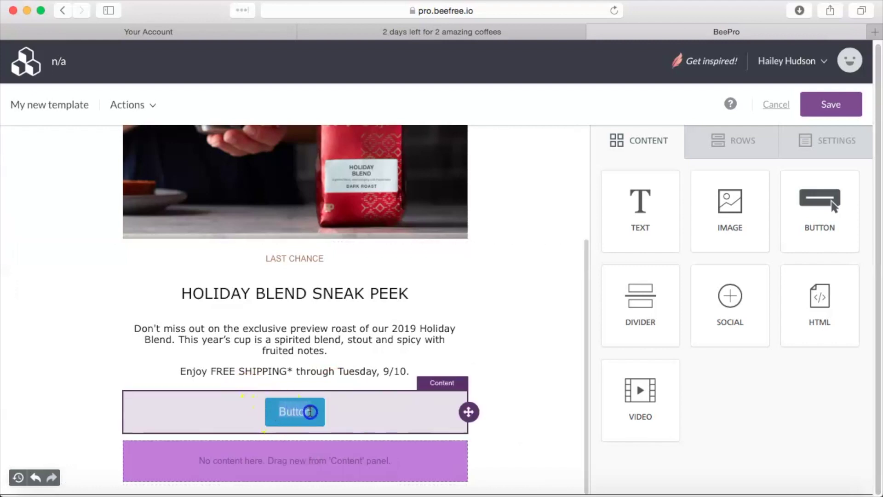
{"action": "left_click", "coordinate": [310, 411]}
{"action": "type", "text": "SHOP"}
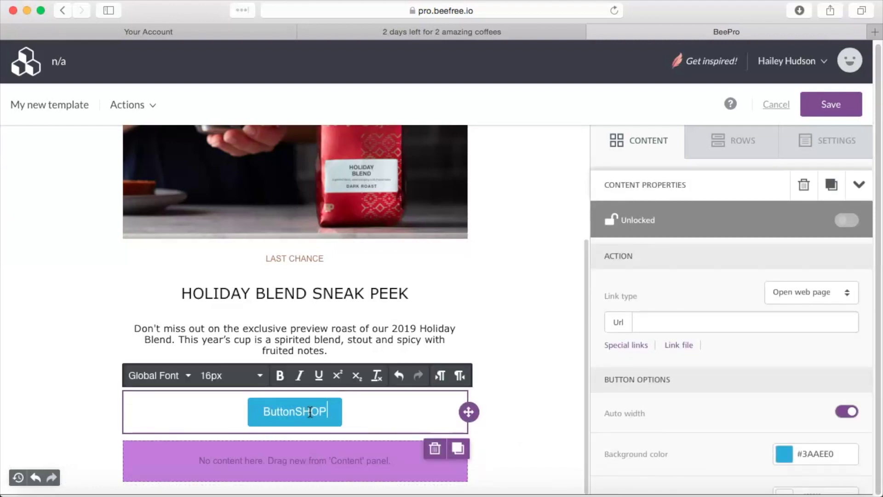
{"action": "key", "text": "BackSpace"}
{"action": "key", "text": "BackSpace"}
{"action": "key", "text": "BackSpace"}
{"action": "key", "text": "BackSpace"}
{"action": "key", "text": "BackSpace"}
{"action": "key", "text": "BackSpace"}
{"action": "key", "text": "BackSpace"}
{"action": "key", "text": "BackSpace"}
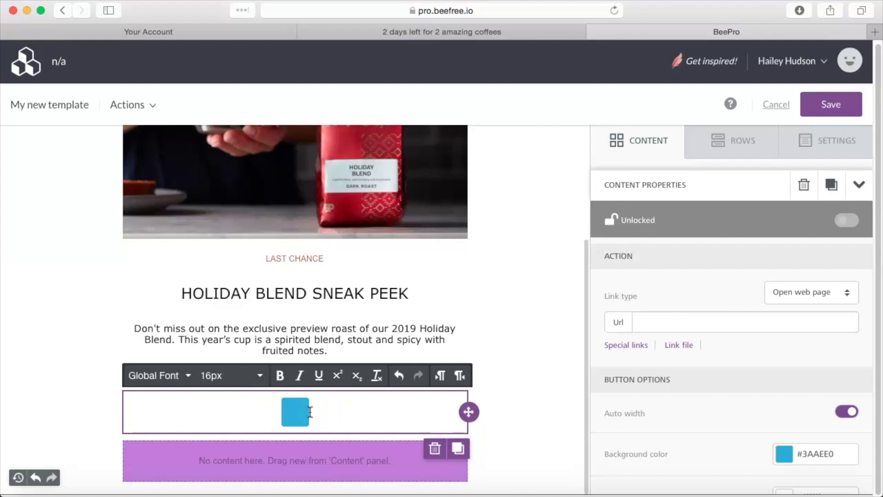
{"action": "type", "text": "SHOP NOW"}
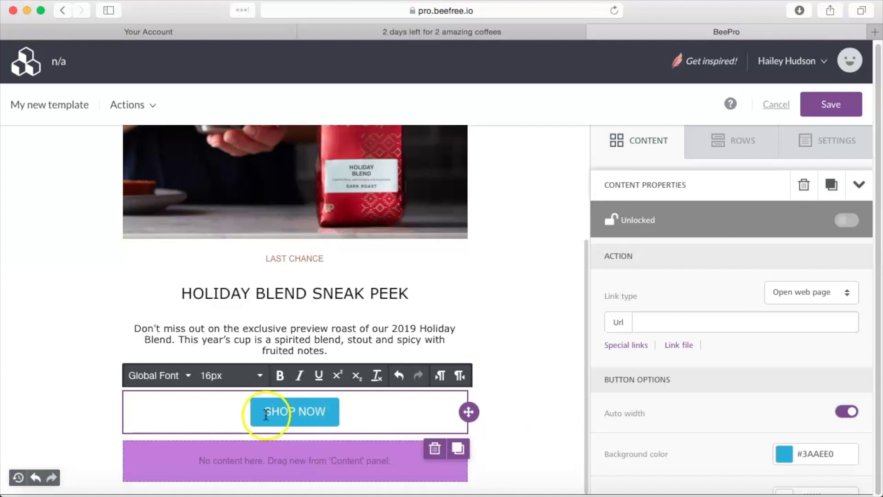
{"action": "left_click", "coordinate": [281, 412]}
{"action": "left_click_drag", "start_coordinate": [324, 413], "coordinate": [278, 413]}
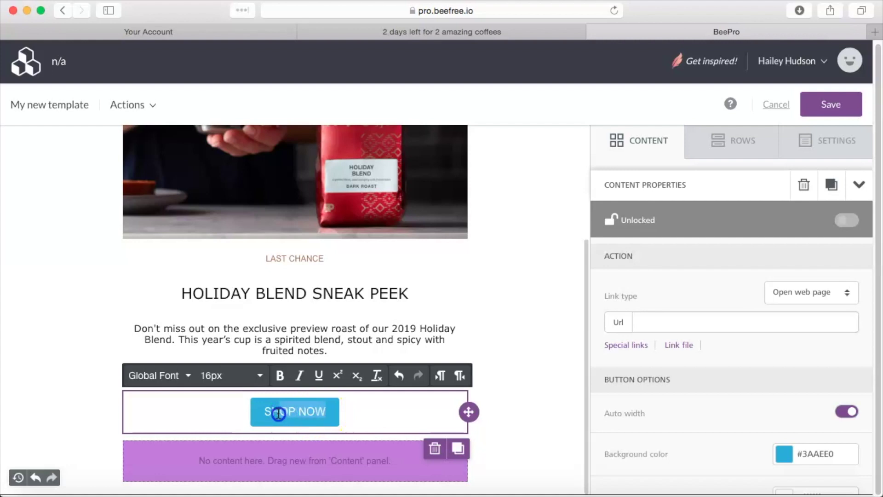
- Style the button label 17px Verdana and give the button a brown background
{"action": "left_click", "coordinate": [232, 379]}
{"action": "left_click", "coordinate": [236, 402]}
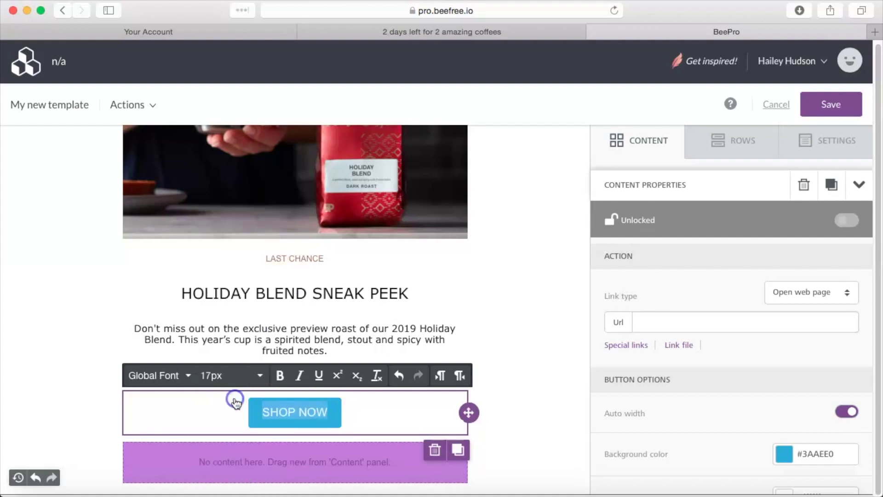
{"action": "left_click", "coordinate": [152, 376]}
{"action": "left_click", "coordinate": [149, 409]}
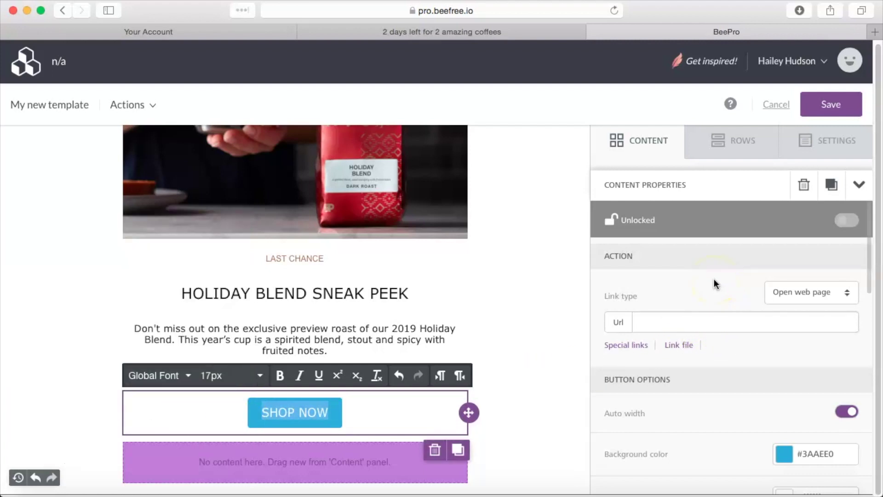
{"action": "scroll", "coordinate": [715, 279], "scroll_direction": "down", "scroll_amount": 4}
{"action": "left_click", "coordinate": [785, 272]}
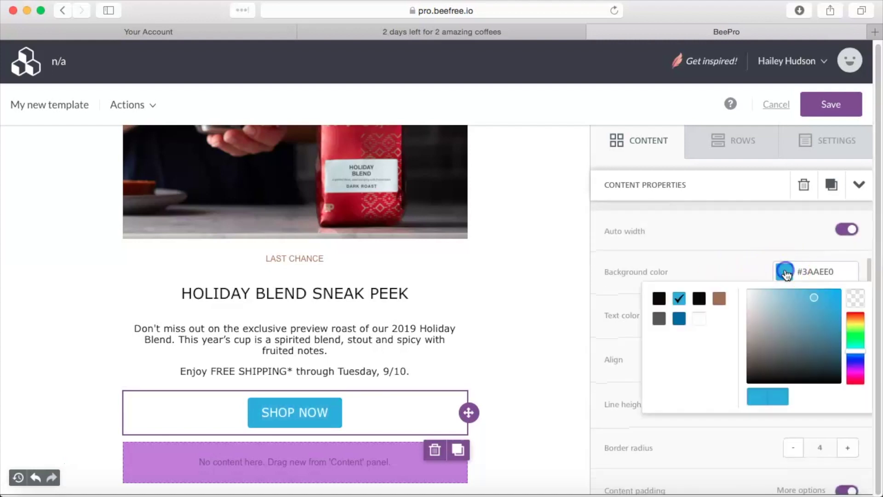
{"action": "left_click", "coordinate": [720, 299]}
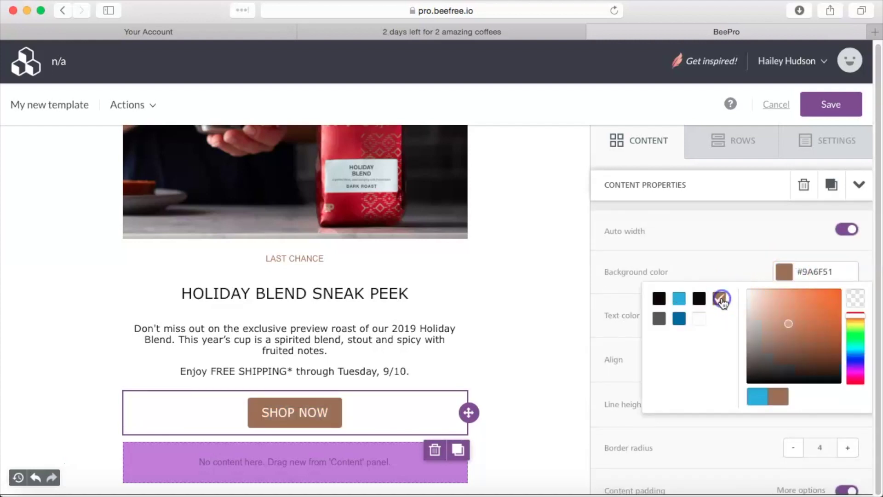
{"action": "left_click", "coordinate": [519, 302]}
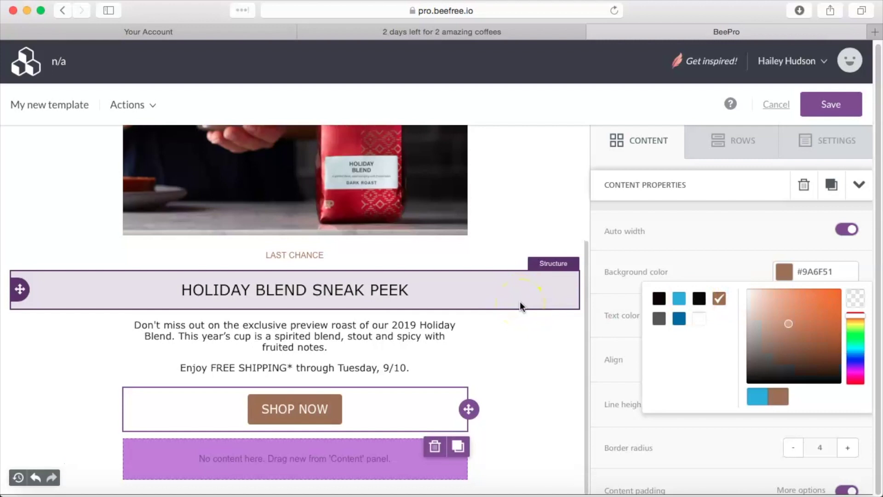
{"action": "left_click", "coordinate": [619, 142]}
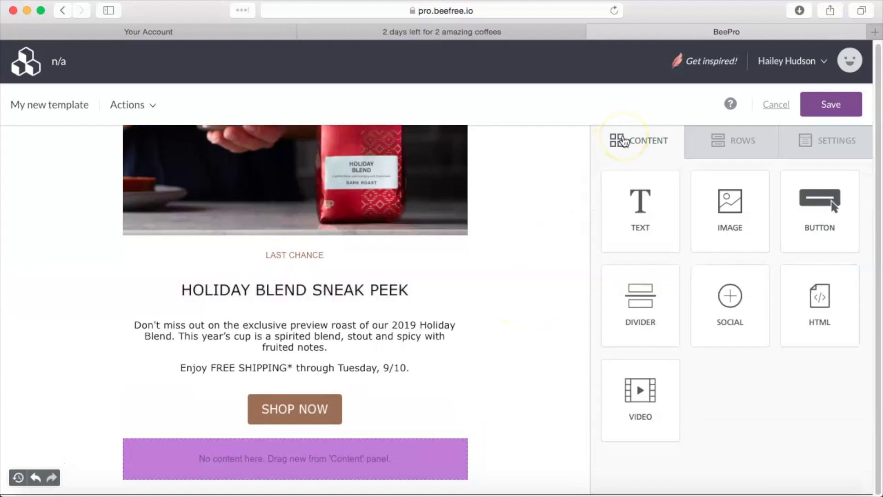
- Add a text block below the button reading 'Order by 9/10 to enjoy this one-time roast.'
{"action": "left_click_drag", "start_coordinate": [636, 215], "coordinate": [122, 449]}
{"action": "left_click", "coordinate": [316, 451]}
{"action": "type", "text": "o enjoy this one-time roast."}
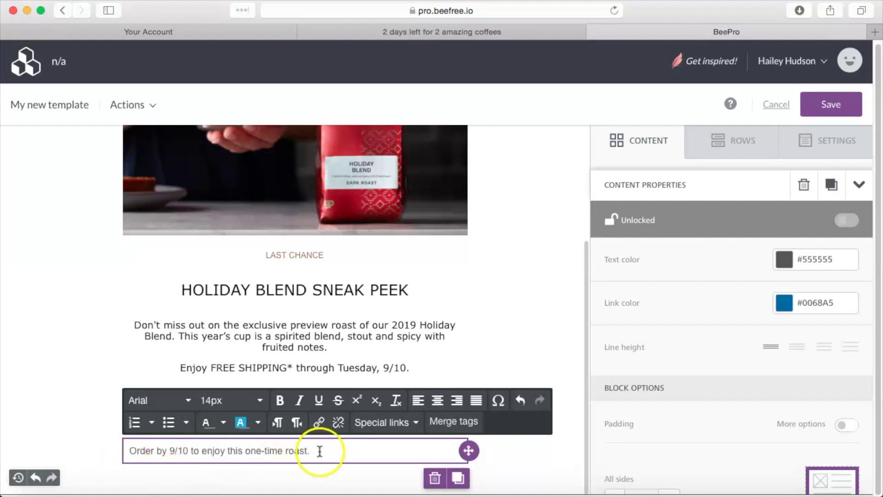
{"action": "left_click_drag", "start_coordinate": [319, 451], "coordinate": [126, 449]}
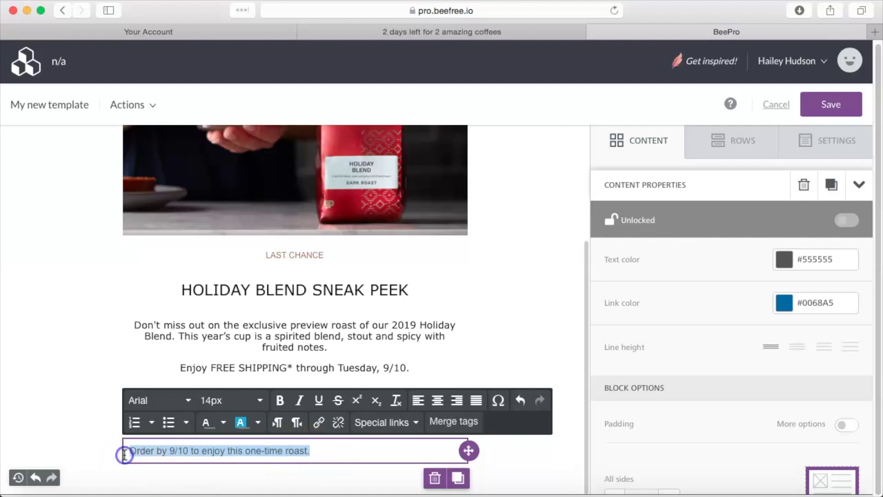
- Centre the order-by line and colour its text near-black #0B0808
{"action": "left_click", "coordinate": [438, 400]}
{"action": "left_click", "coordinate": [803, 259]}
{"action": "left_click", "coordinate": [784, 262]}
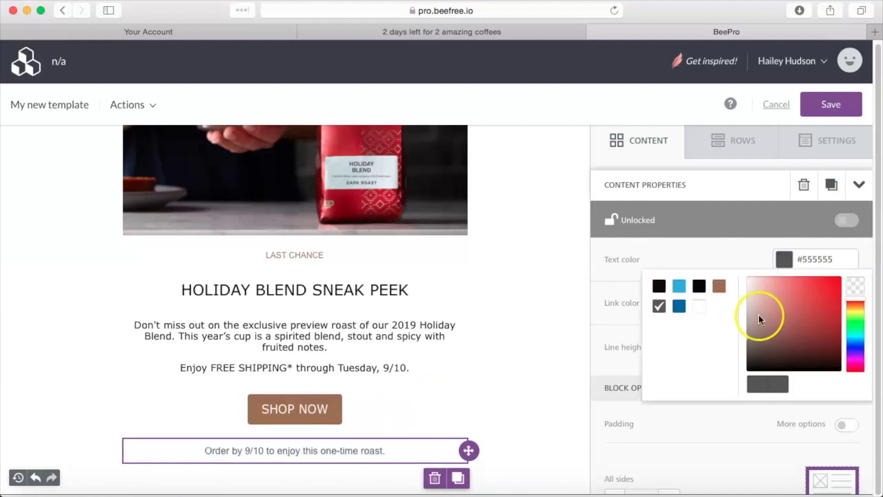
{"action": "left_click", "coordinate": [776, 366]}
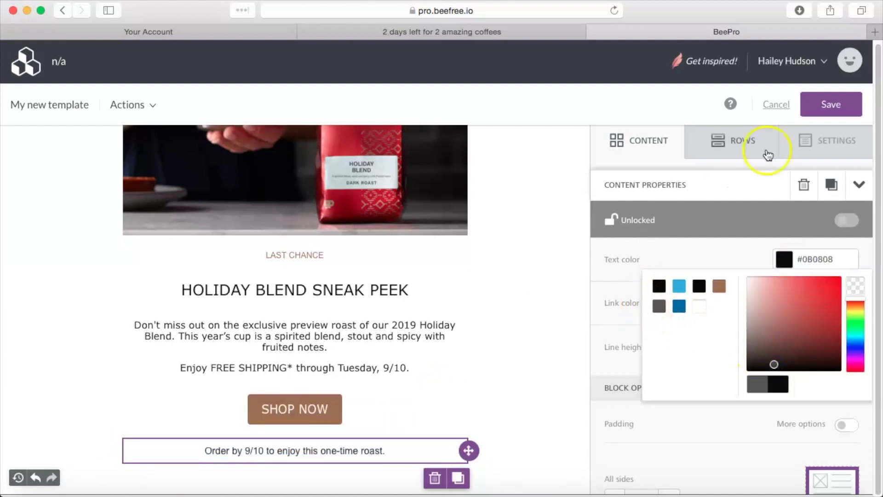
{"action": "left_click", "coordinate": [643, 146]}
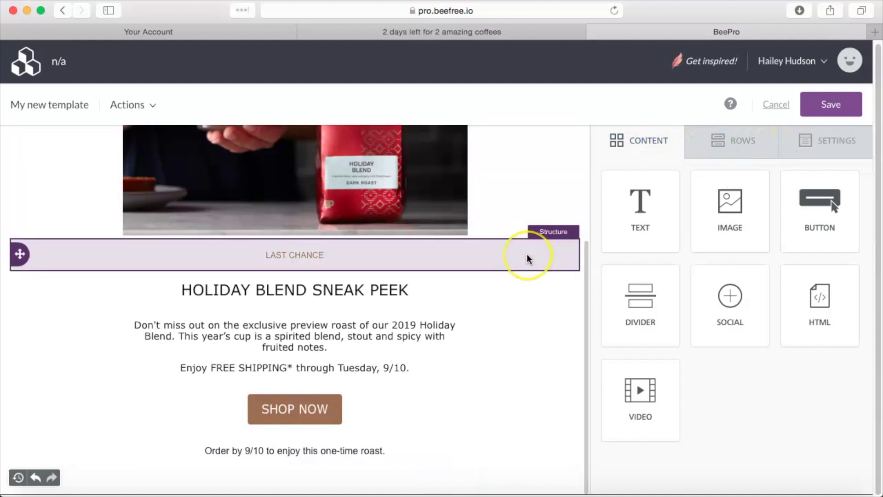
{"action": "scroll", "coordinate": [528, 258], "scroll_direction": "up", "scroll_amount": 5}
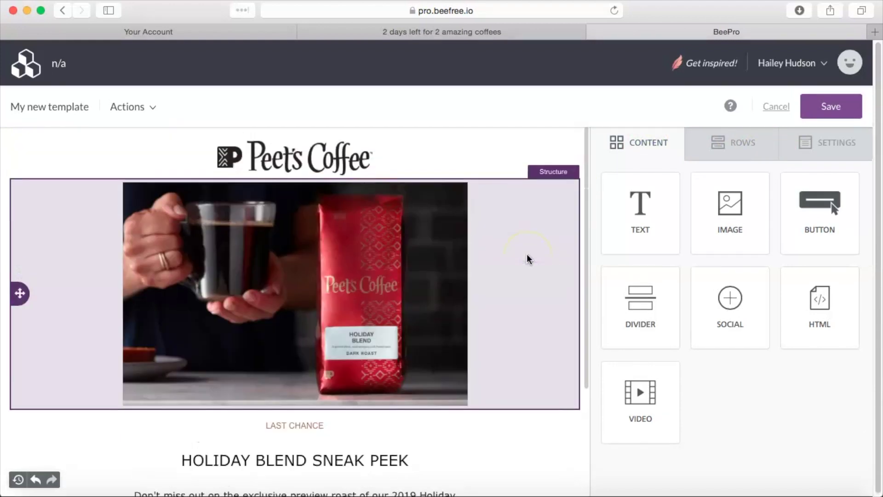
- Preview the finished email in the desktop layout, scrolling through it
{"action": "left_click", "coordinate": [133, 107]}
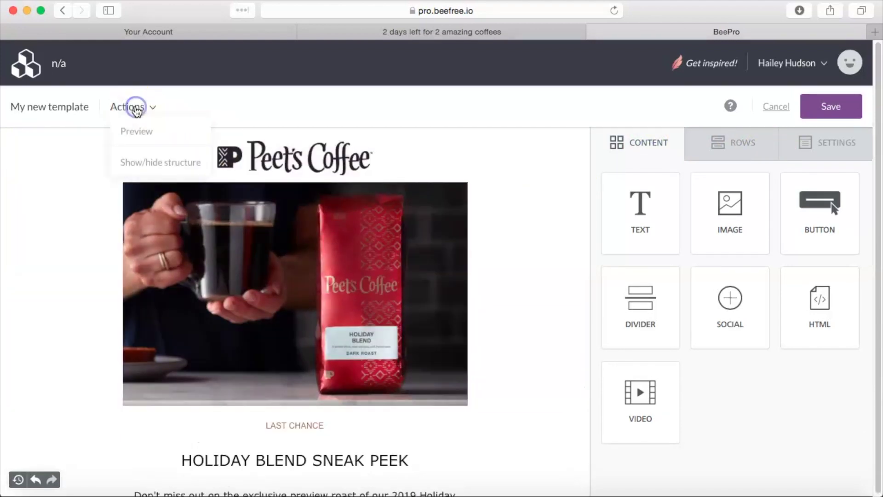
{"action": "left_click", "coordinate": [137, 130]}
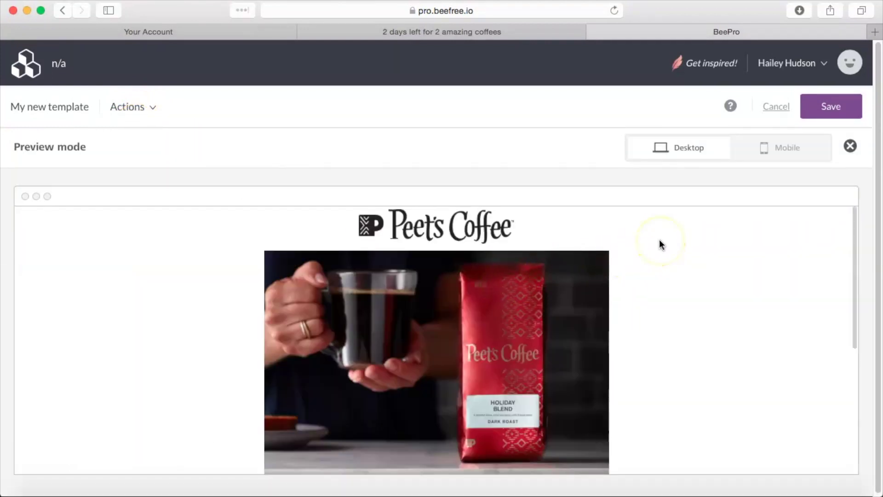
{"action": "scroll", "coordinate": [661, 243], "scroll_direction": "down", "scroll_amount": 10}
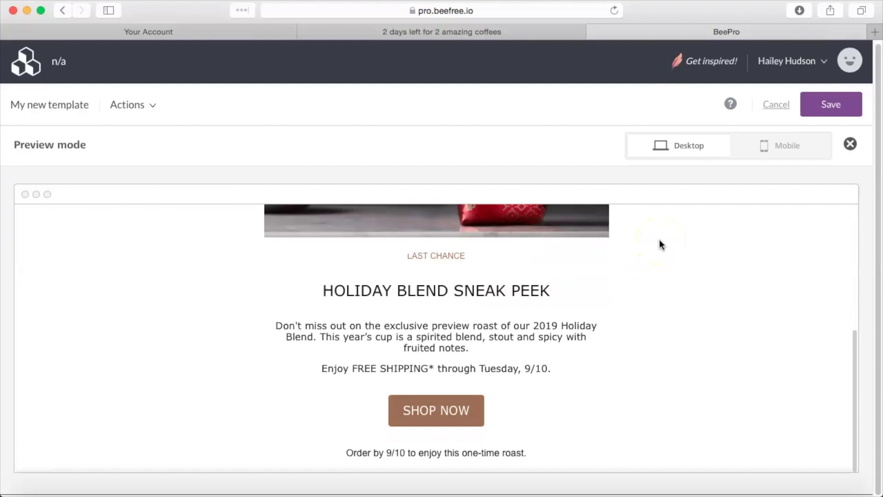
{"action": "scroll", "coordinate": [659, 244], "scroll_direction": "up", "scroll_amount": 10}
- Review the email in the mobile preview, then save it as a template
{"action": "left_click", "coordinate": [780, 147]}
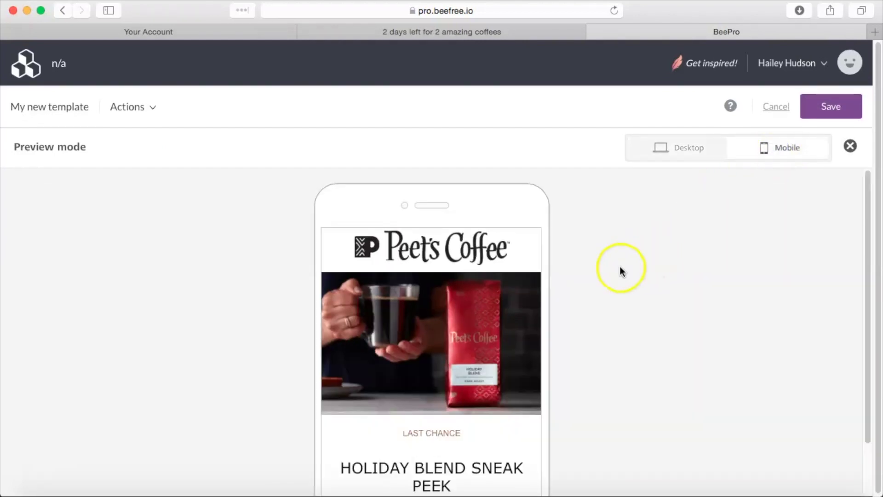
{"action": "scroll", "coordinate": [600, 277], "scroll_direction": "down", "scroll_amount": 5}
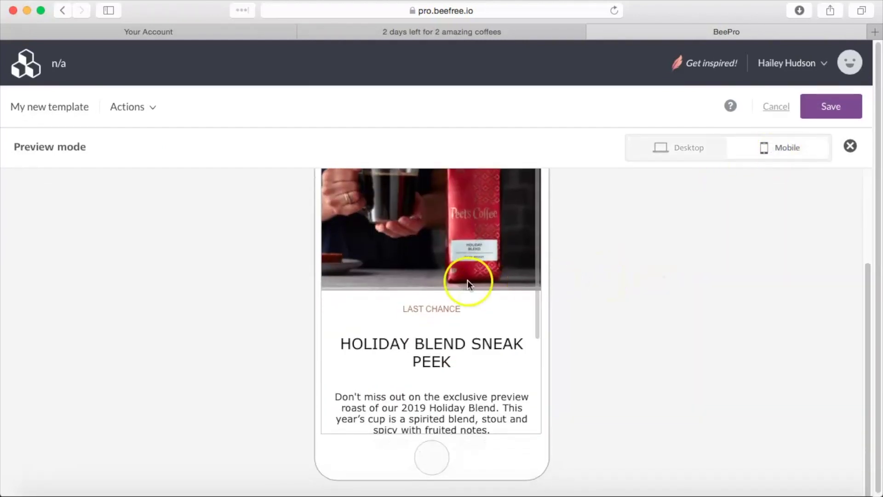
{"action": "scroll", "coordinate": [468, 280], "scroll_direction": "down", "scroll_amount": 5}
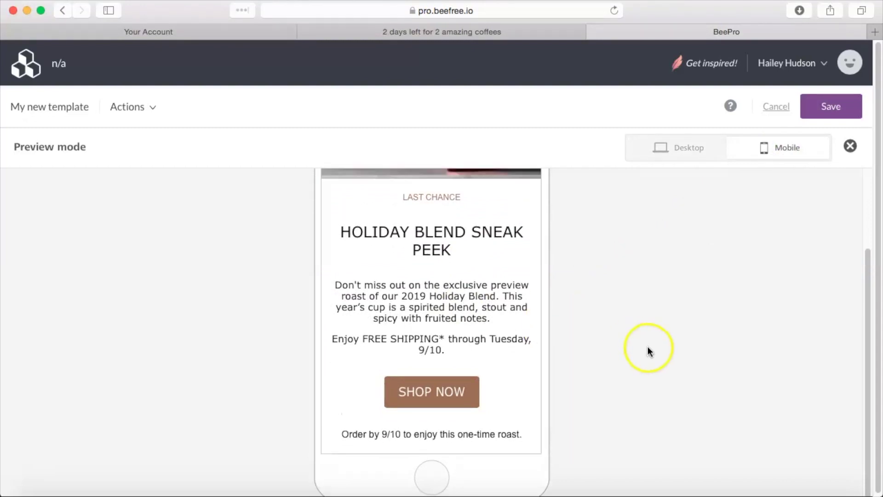
{"action": "scroll", "coordinate": [648, 348], "scroll_direction": "up", "scroll_amount": 5}
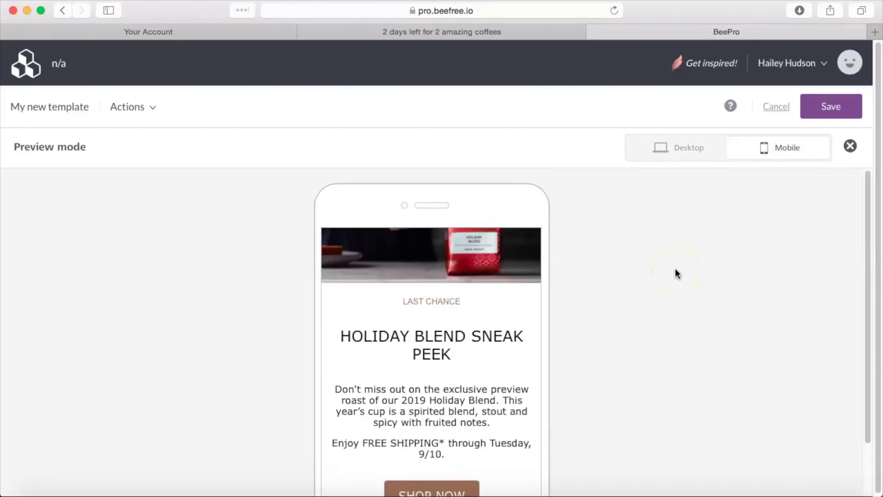
{"action": "left_click", "coordinate": [824, 109]}
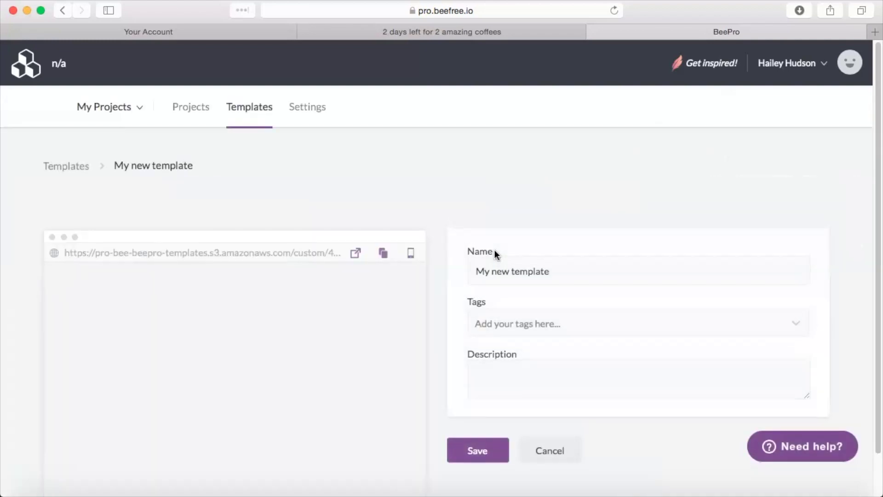
- Rename the template to 'Peet's Coffee', save it, and return to the Templates list
{"action": "left_click_drag", "start_coordinate": [560, 269], "coordinate": [472, 272]}
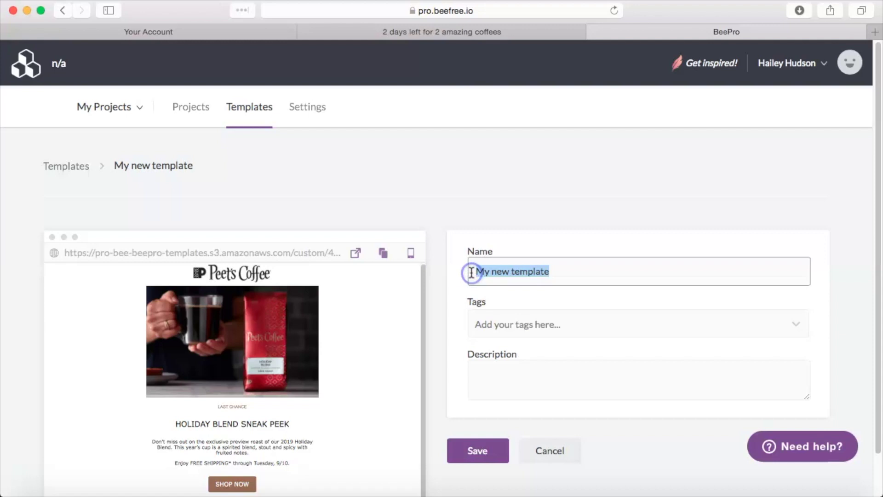
{"action": "type", "text": "Peet's Coffee"}
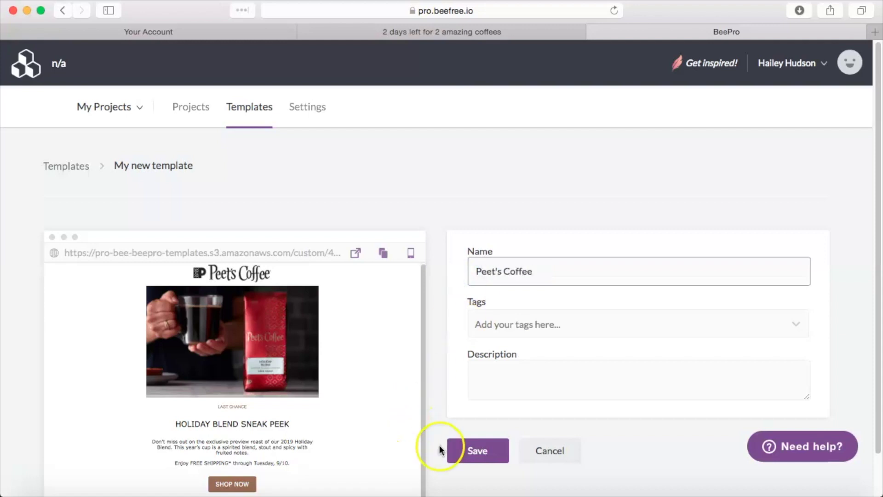
{"action": "left_click", "coordinate": [473, 451]}
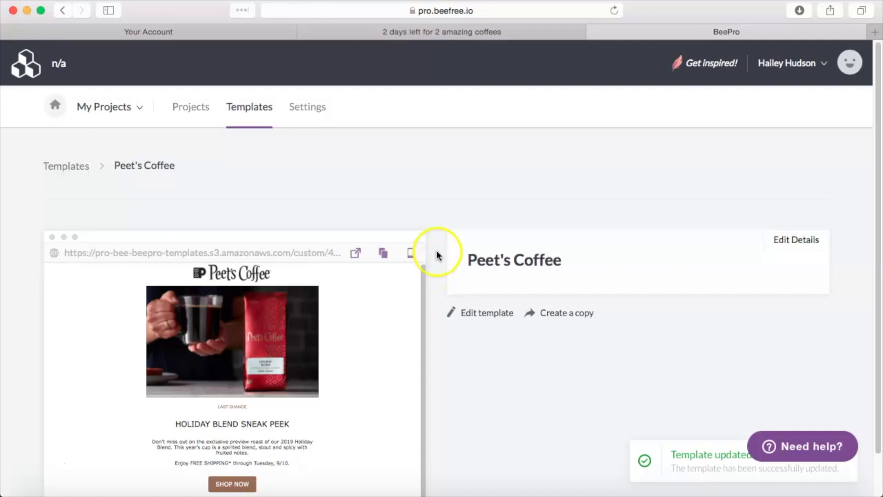
{"action": "left_click", "coordinate": [256, 113]}
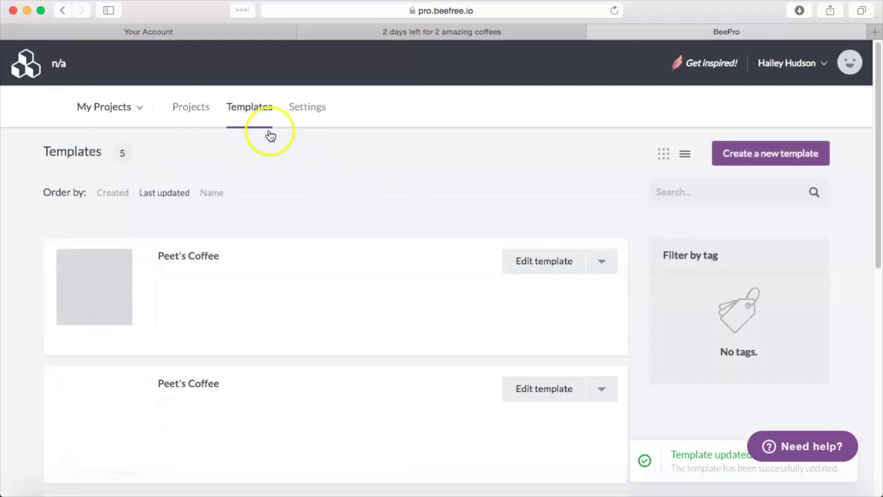